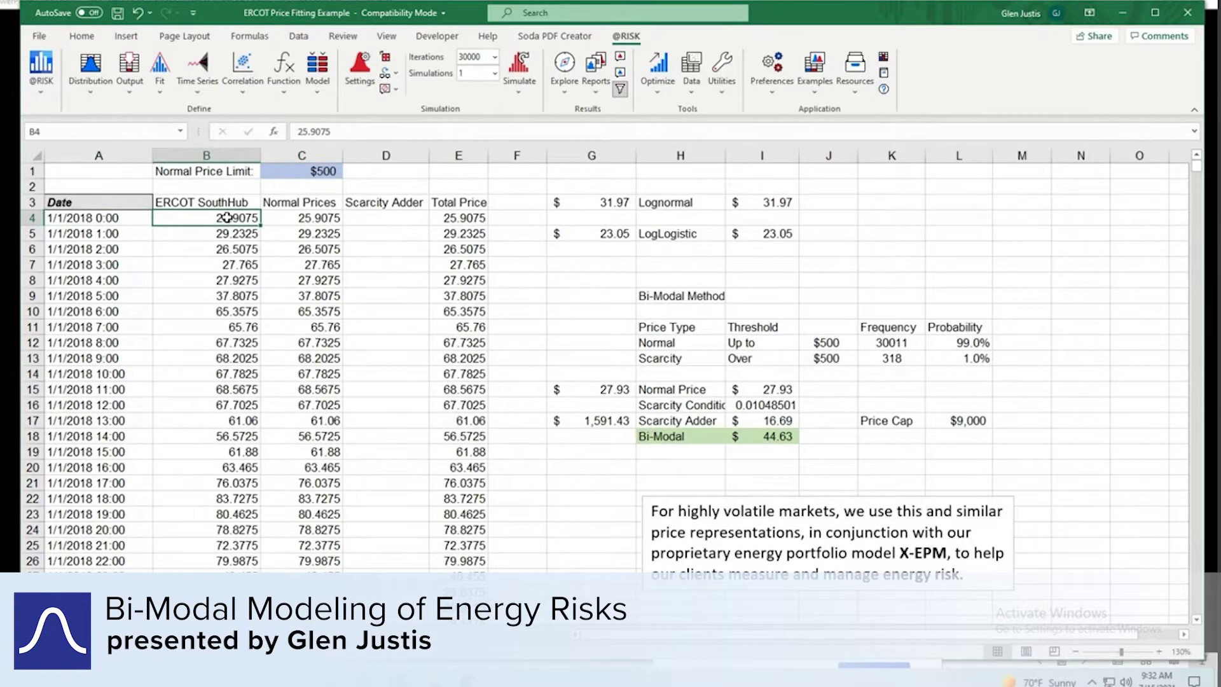
# Refit the existing ERCOT SouthHub 3 fit to all 30011 hourly prices selected from B4 down
pyautogui.hotkey('ctrl', 'shift', 'Down')
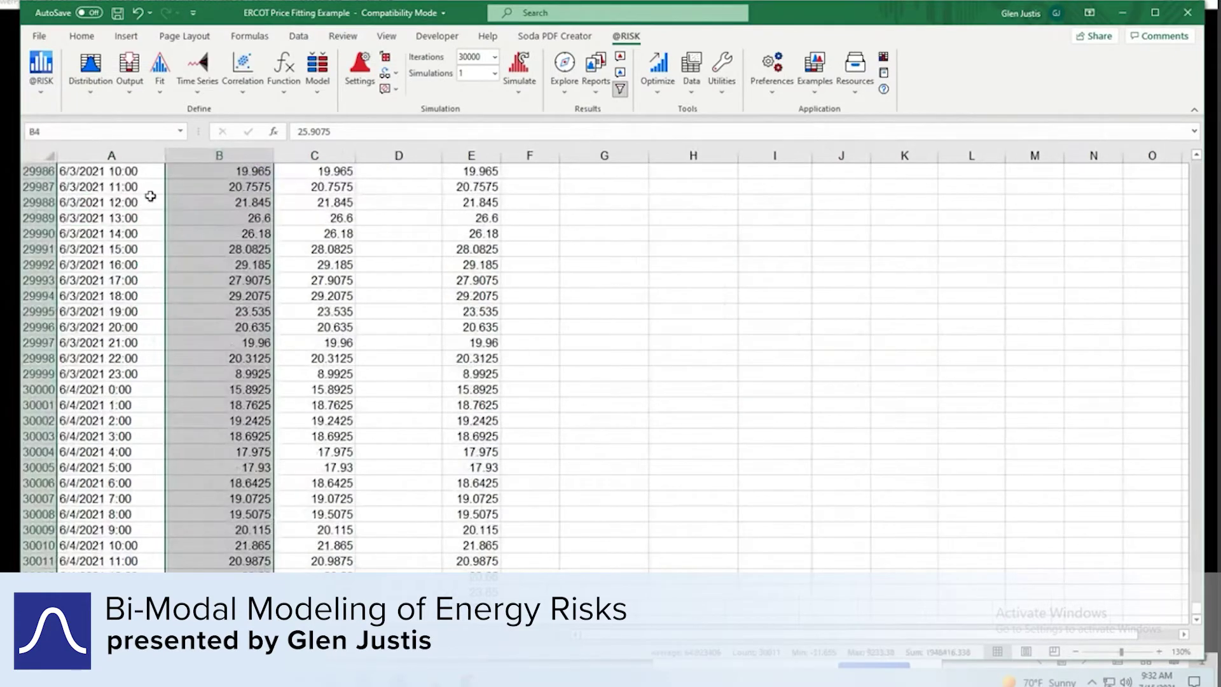
pyautogui.click(160, 75)
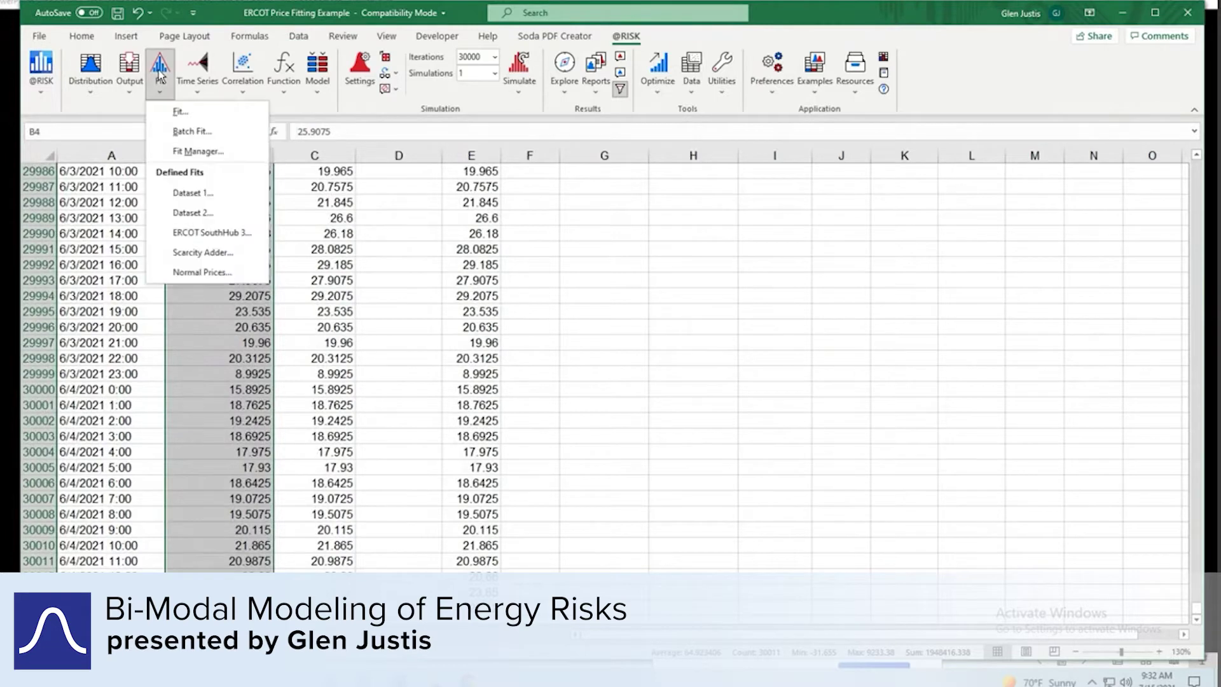
pyautogui.click(204, 124)
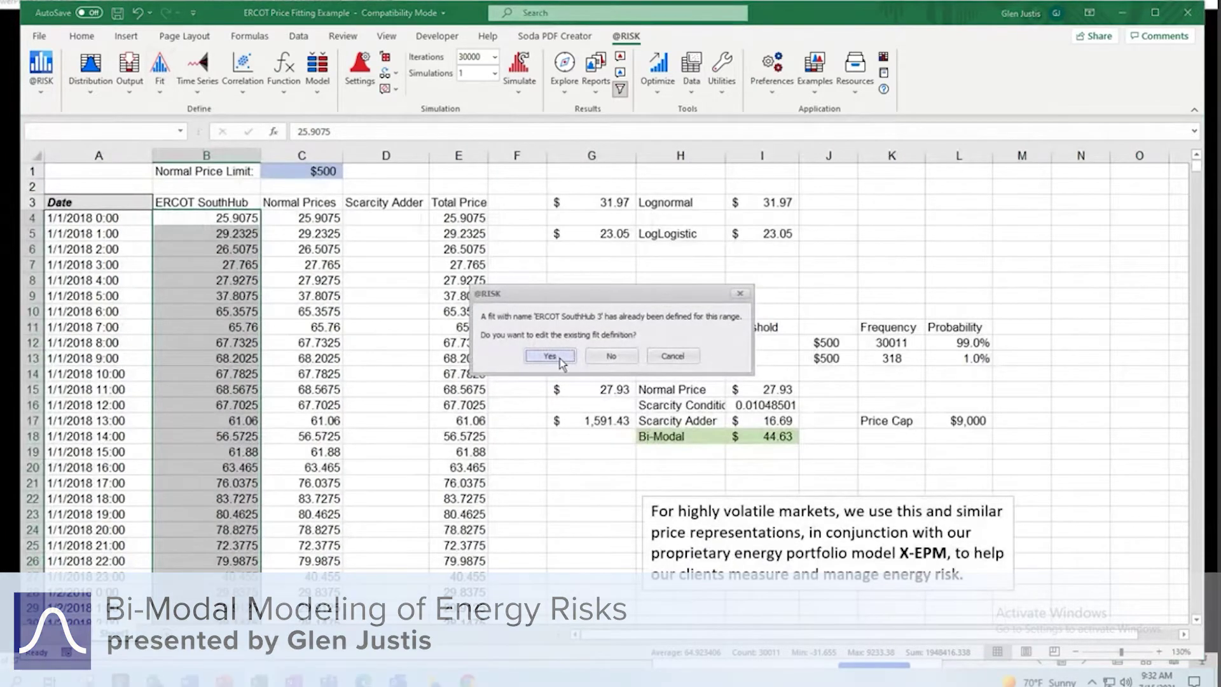
pyautogui.click(560, 357)
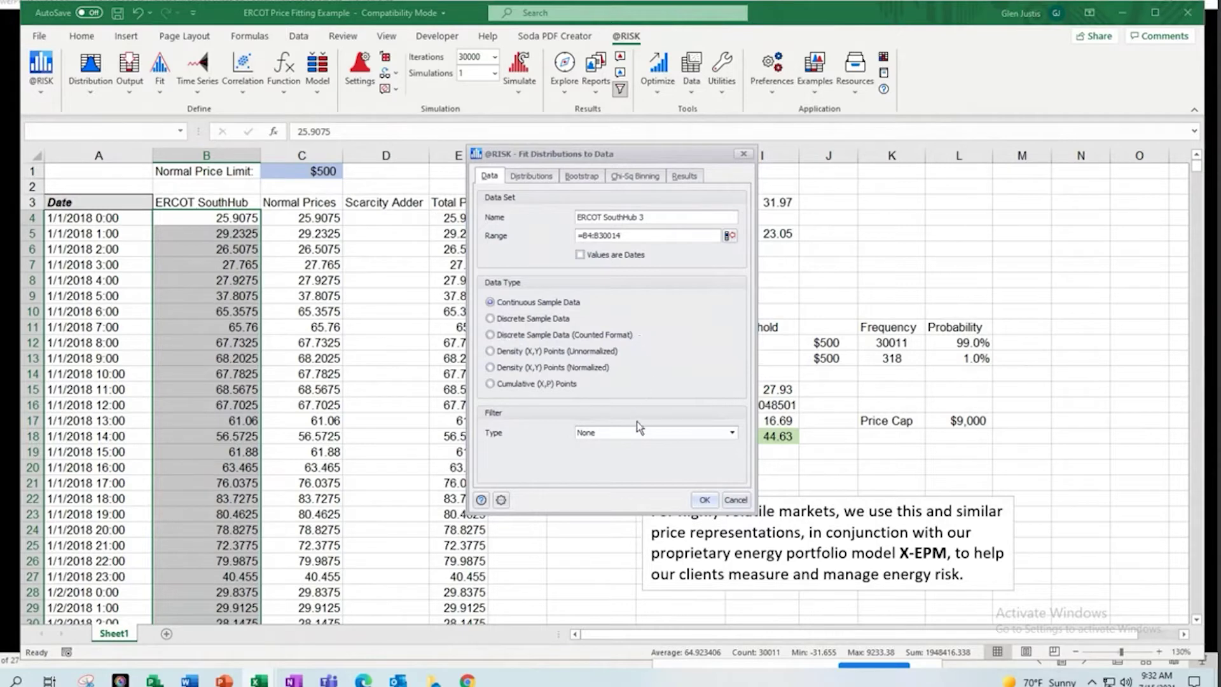
pyautogui.click(700, 502)
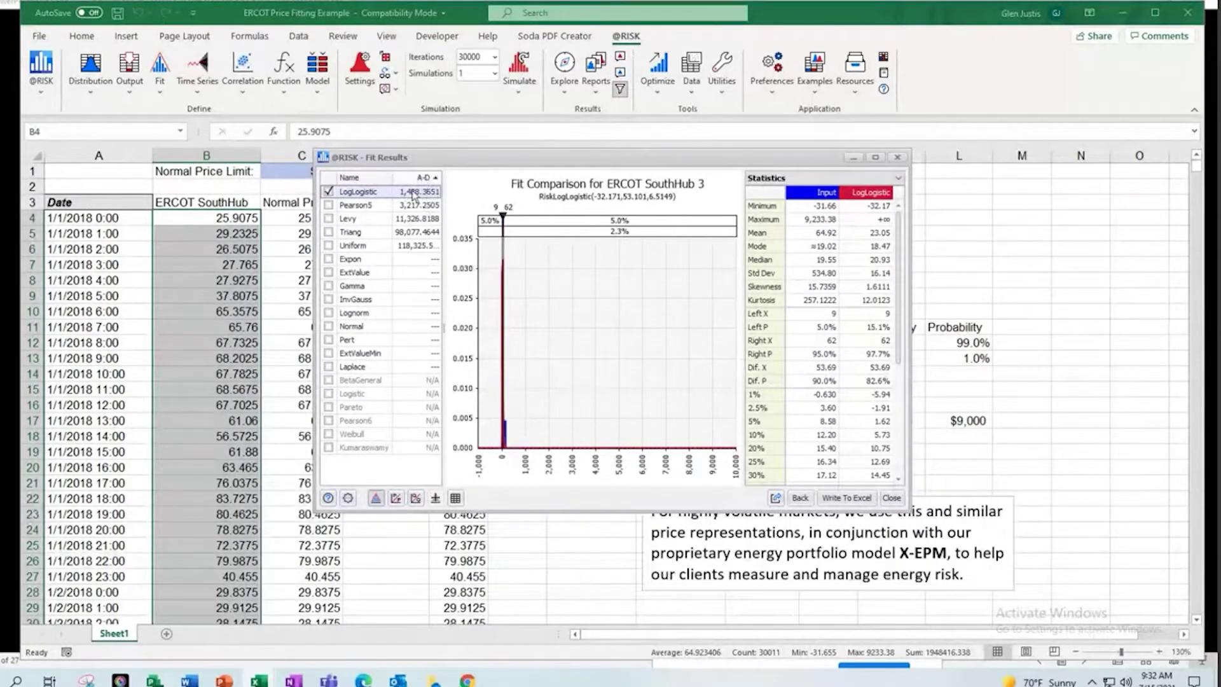
# Check LogLogistic's statistics in the Fit Results window and move the window aside
pyautogui.moveTo(415, 193)
pyautogui.moveTo(532, 158); pyautogui.dragTo(413, 179)
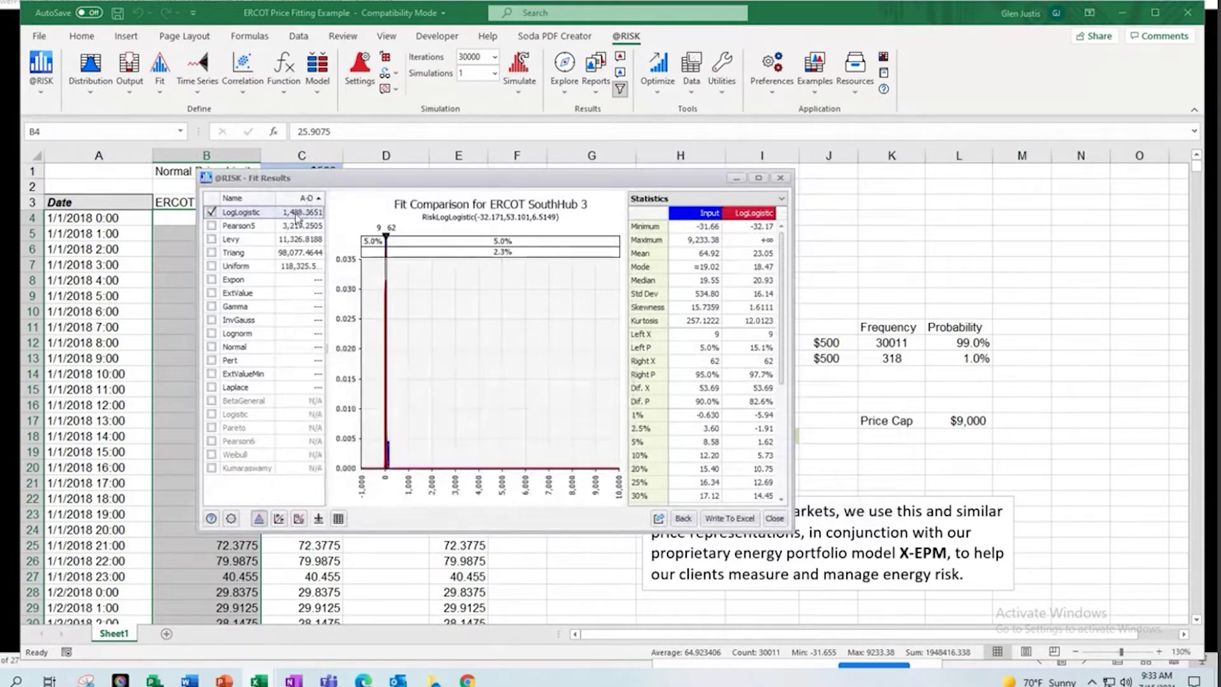
pyautogui.moveTo(297, 213)
# Write the fitted LogLogistic distribution function into cell L3
pyautogui.click(729, 519)
pyautogui.click(698, 453)
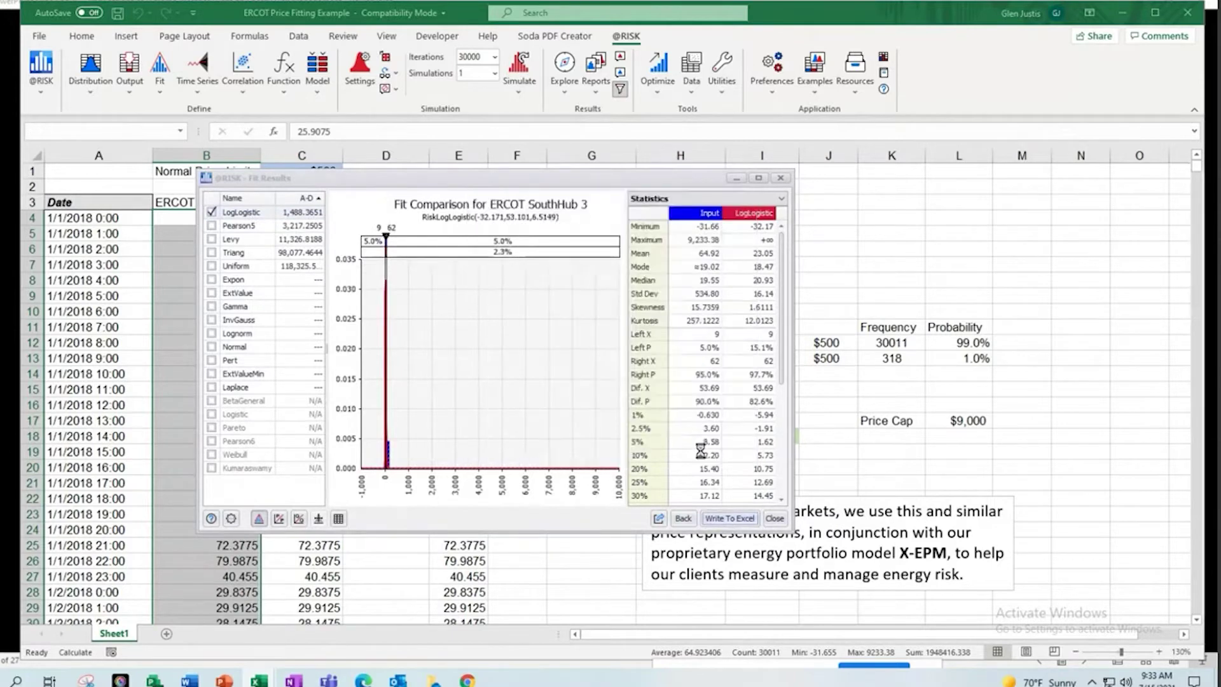
pyautogui.click(942, 203)
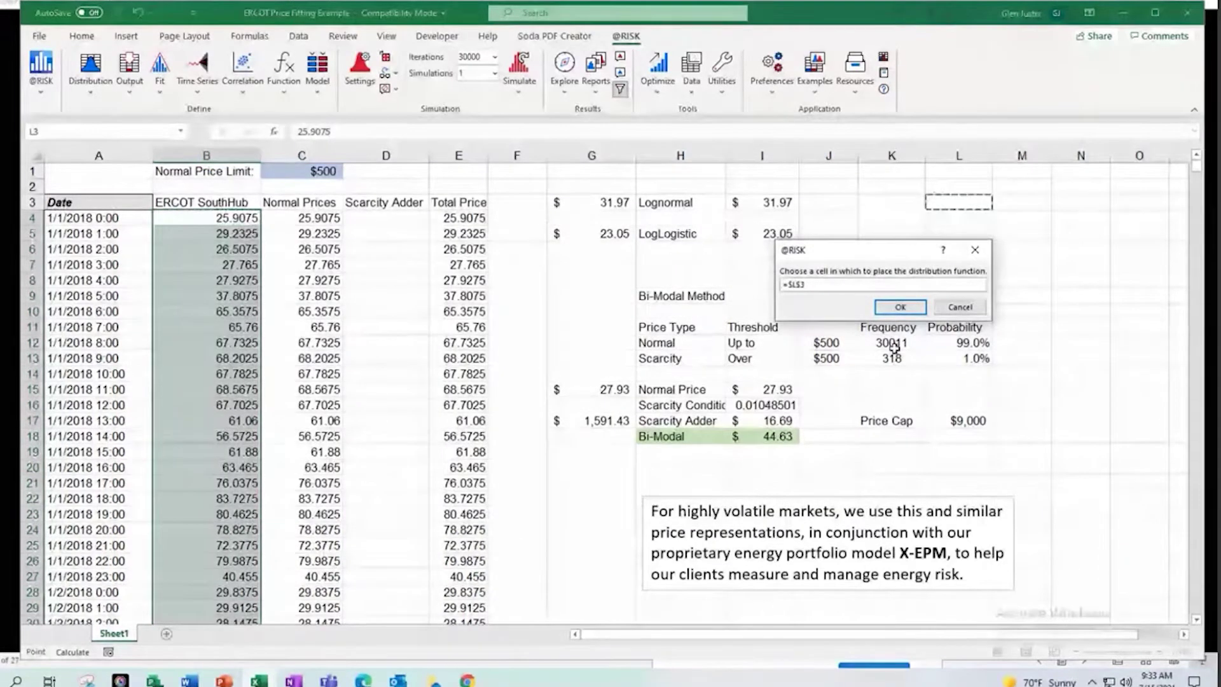
pyautogui.click(906, 308)
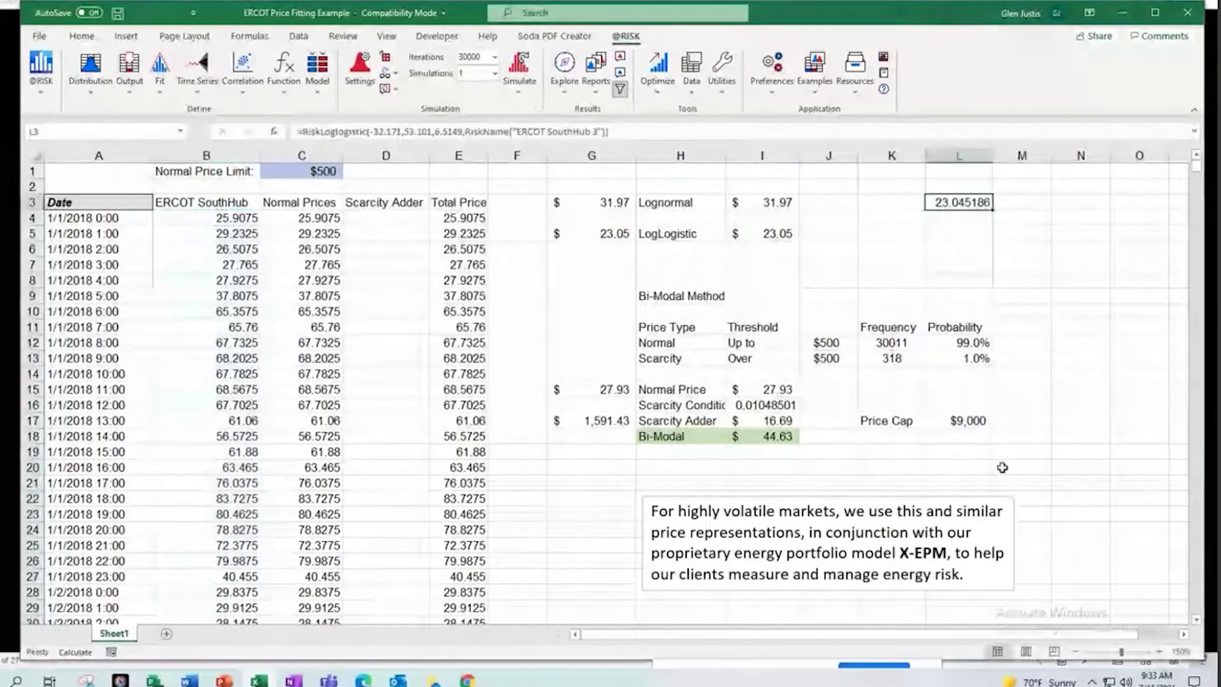
pyautogui.click(1018, 202)
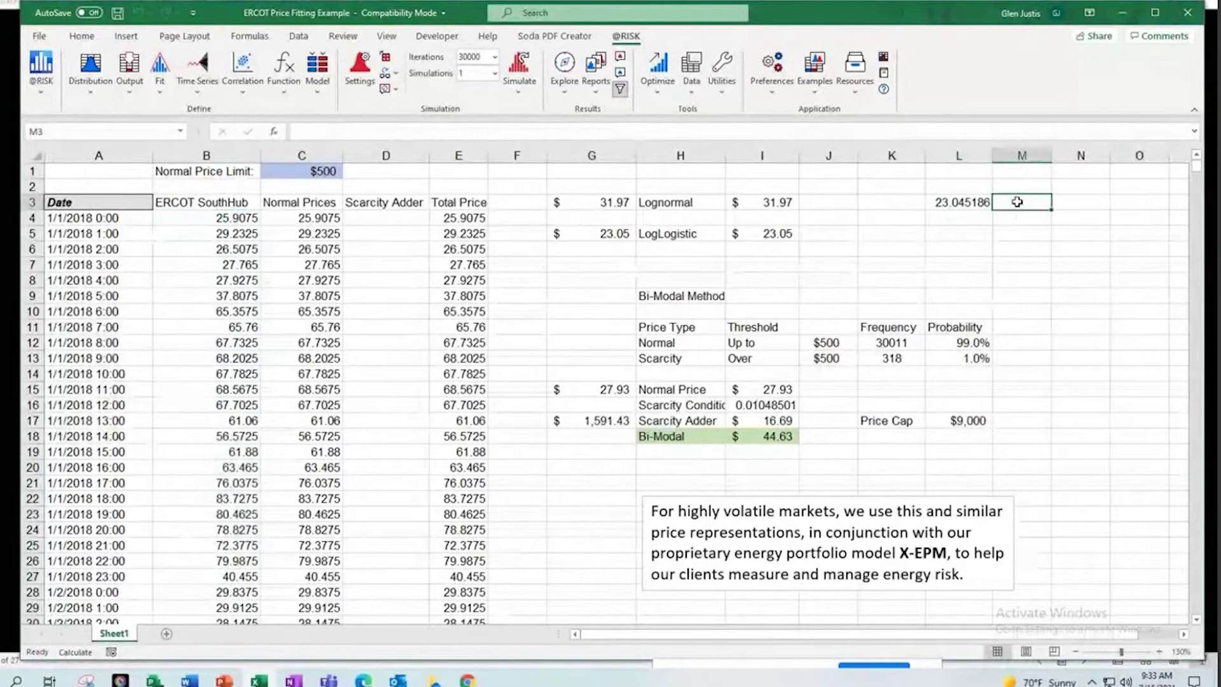
pyautogui.write('=')
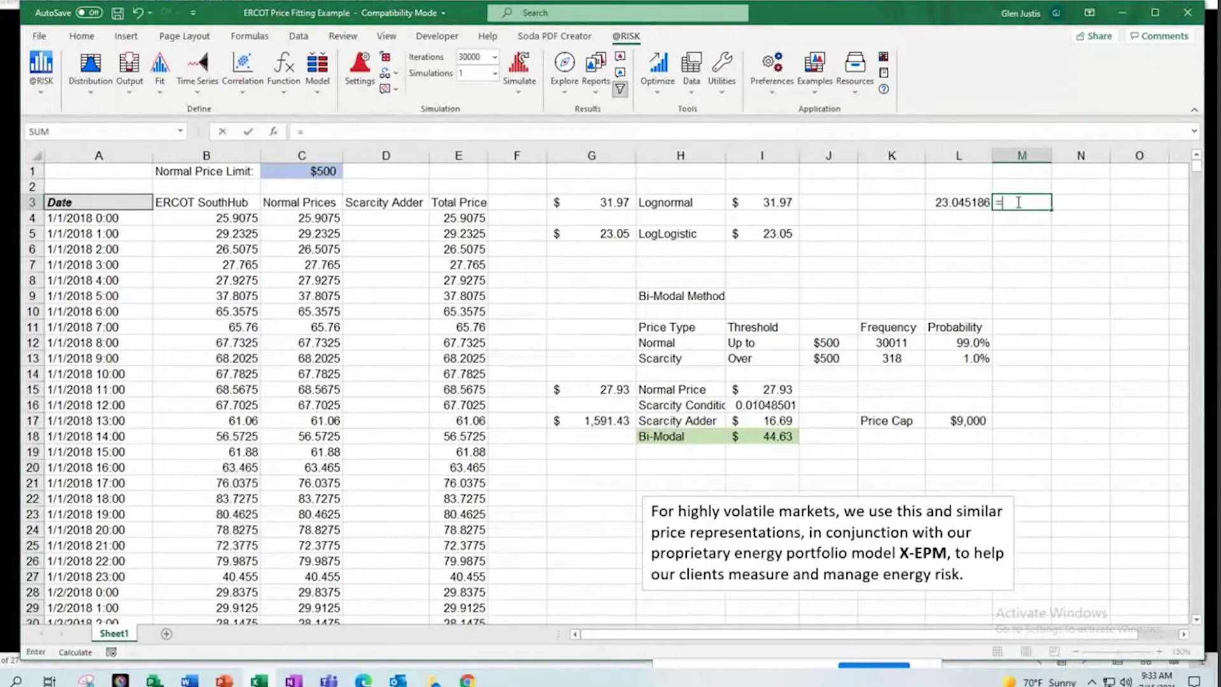
pyautogui.click(978, 204)
pyautogui.press('Return')
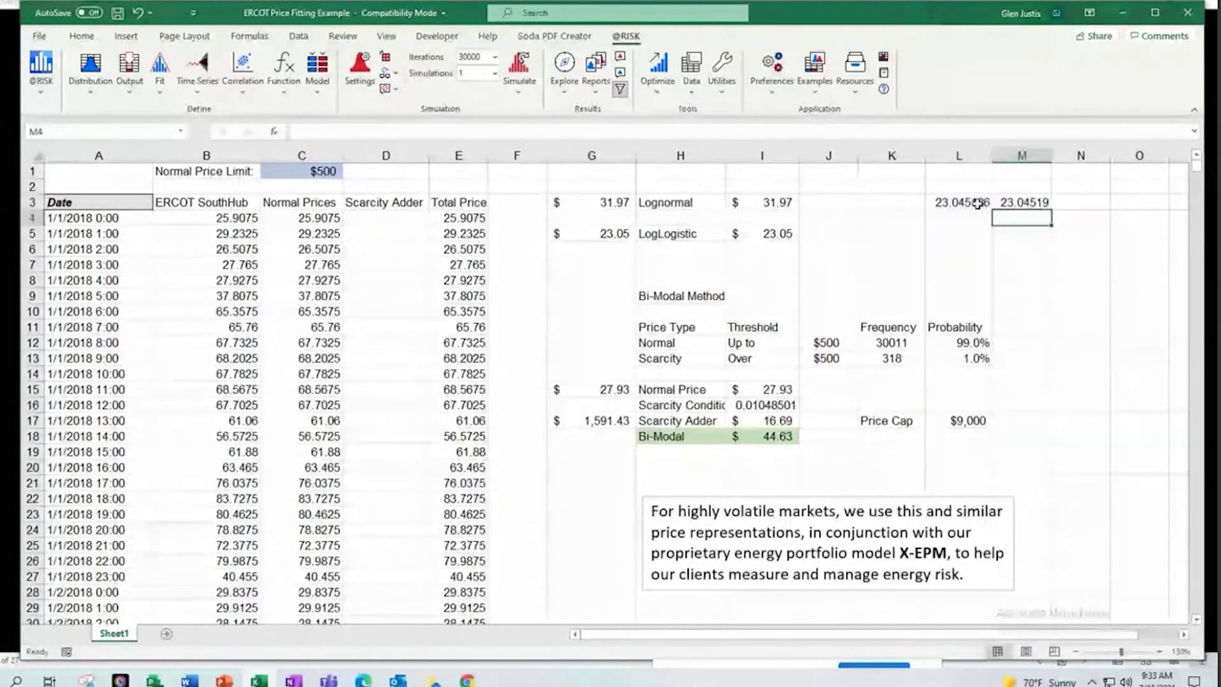
pyautogui.click(1018, 201)
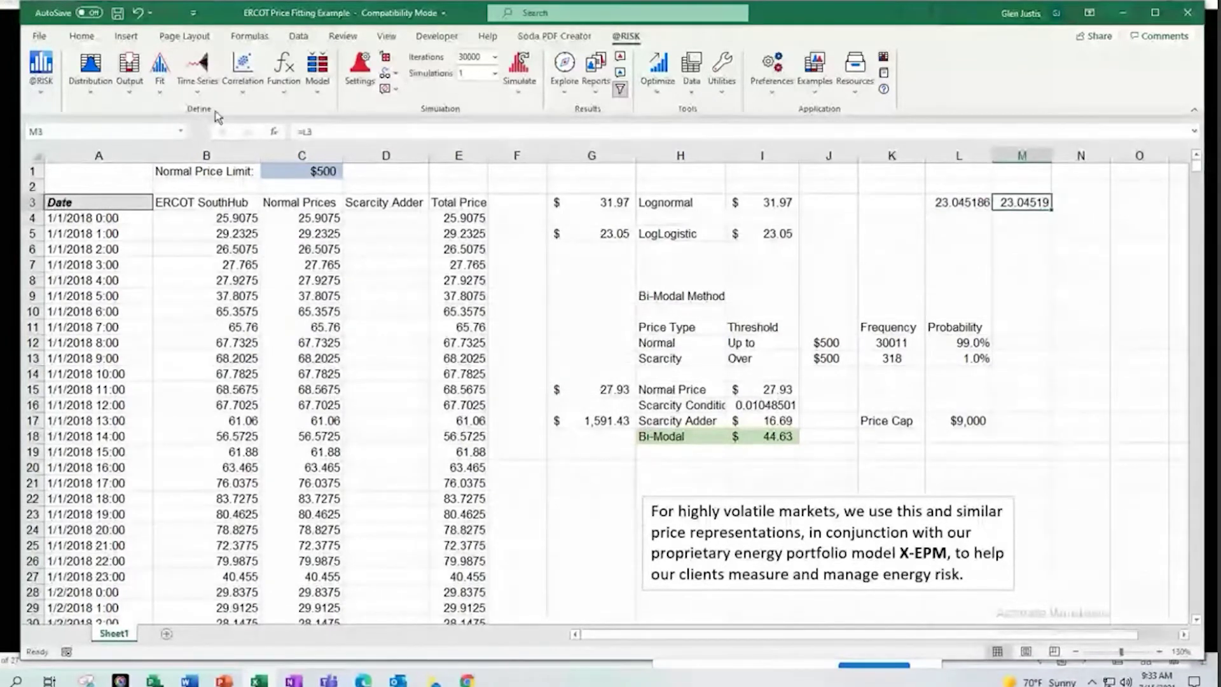
pyautogui.click(131, 67)
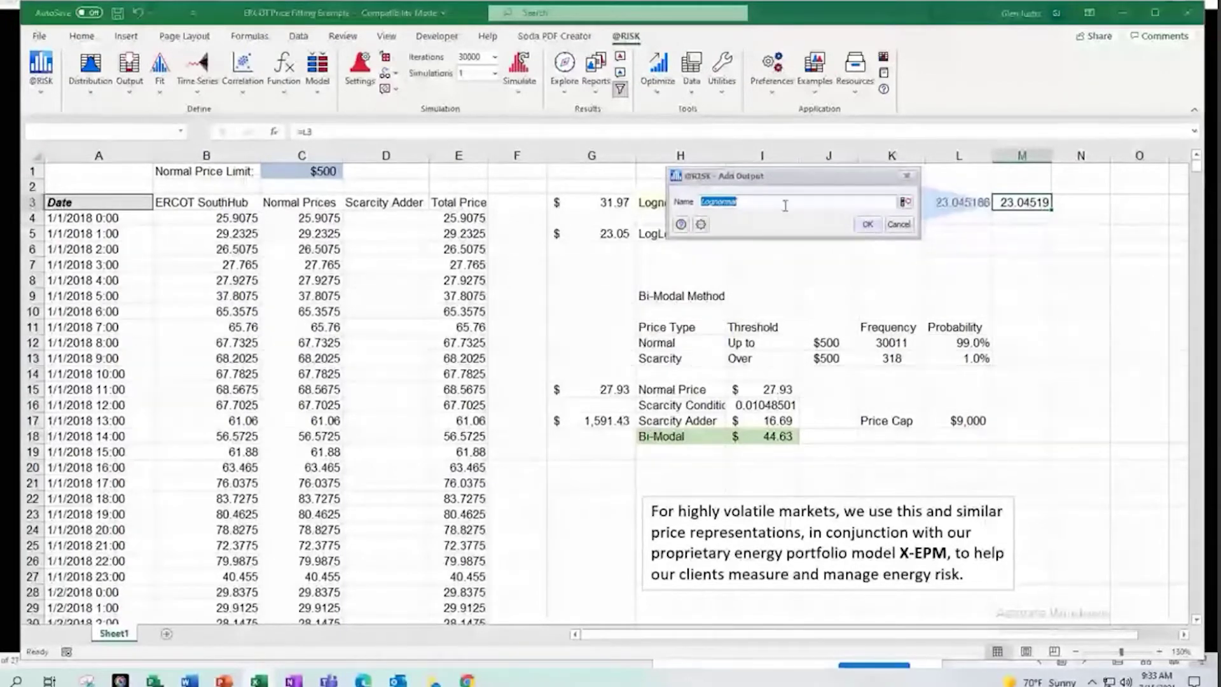
pyautogui.write('Fitt')
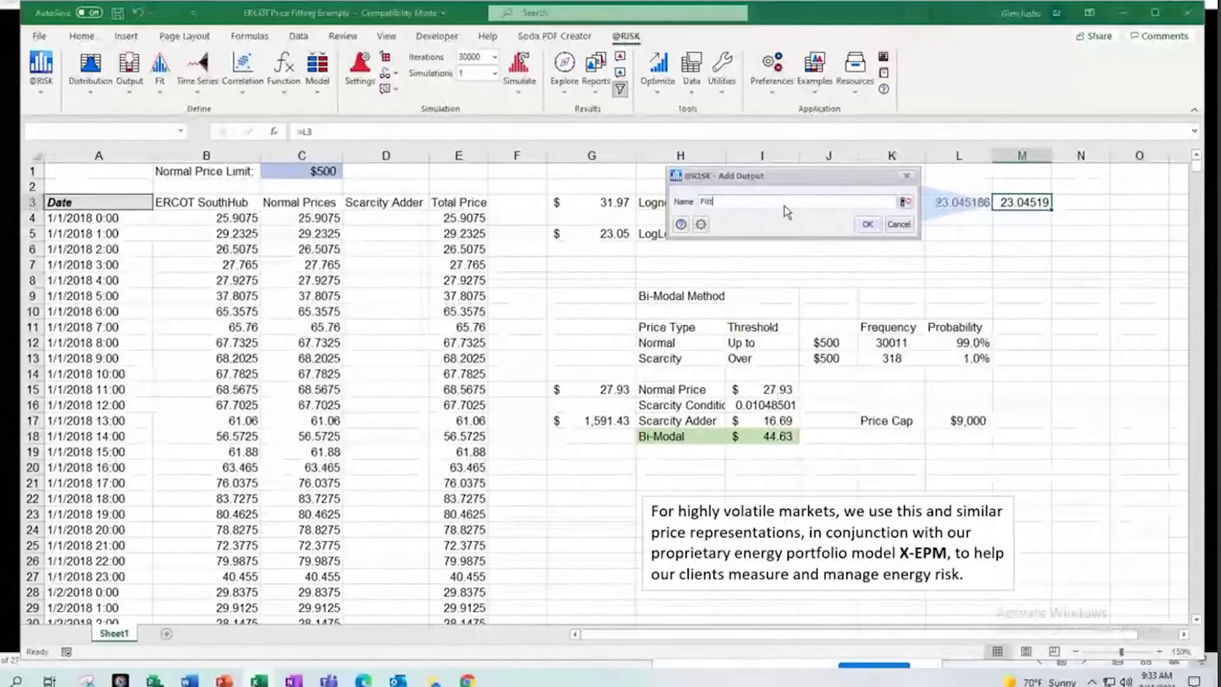
pyautogui.write('ed Distribution')
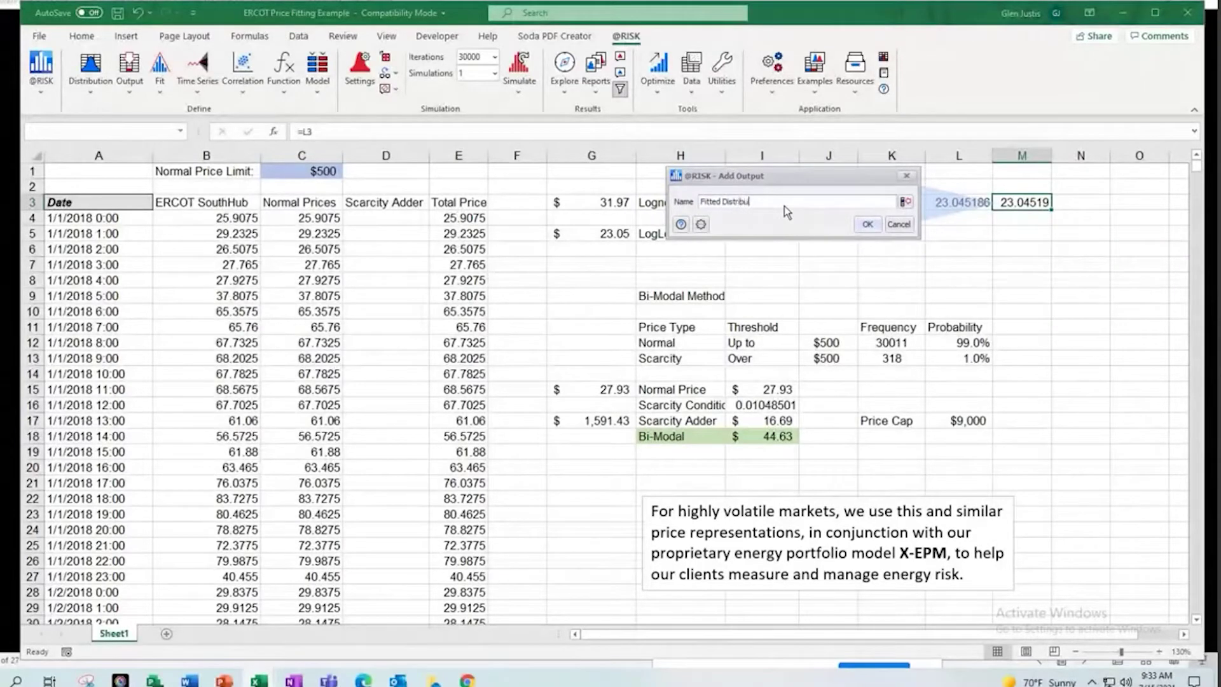
pyautogui.press('Return')
pyautogui.click(1050, 263)
pyautogui.click(1035, 206)
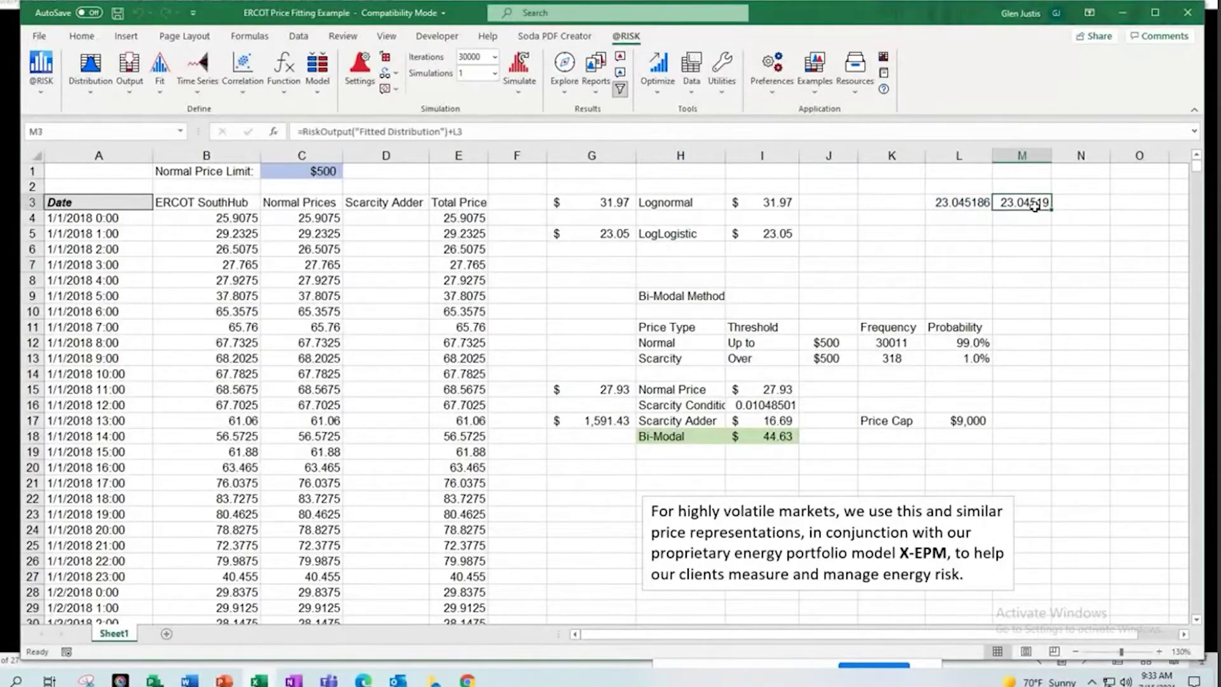
# Run a 10000-iteration simulation without Smart Sensitivity Analysis
pyautogui.click(494, 57)
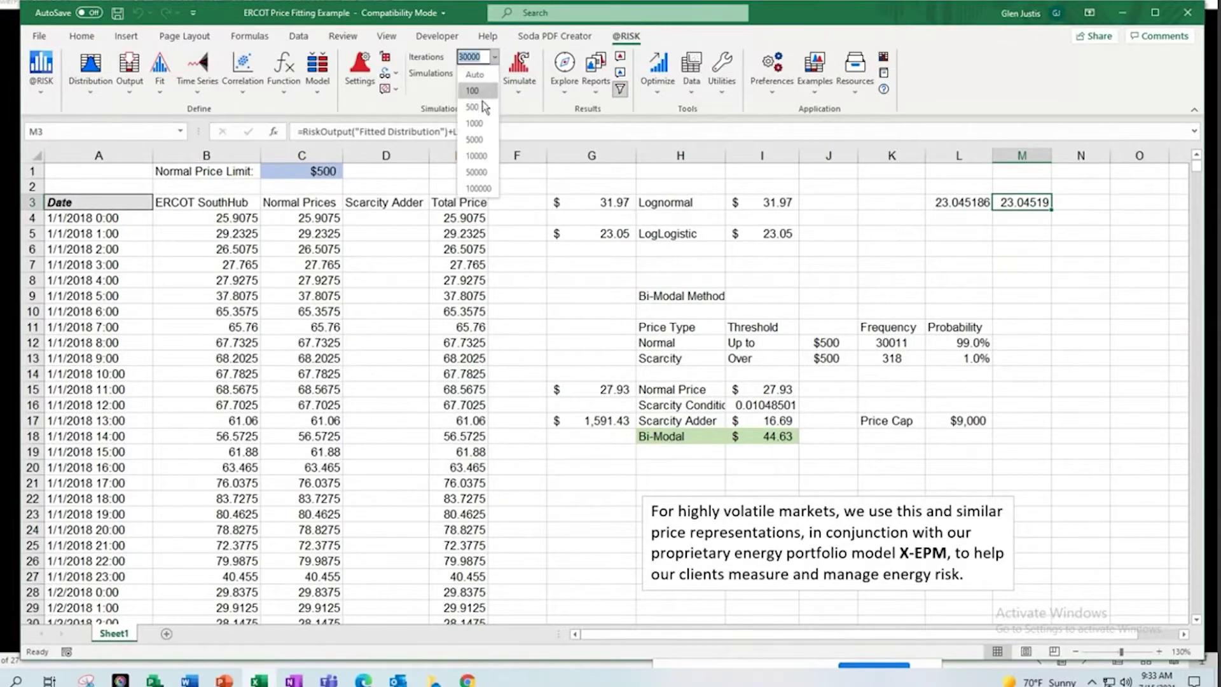
pyautogui.click(474, 155)
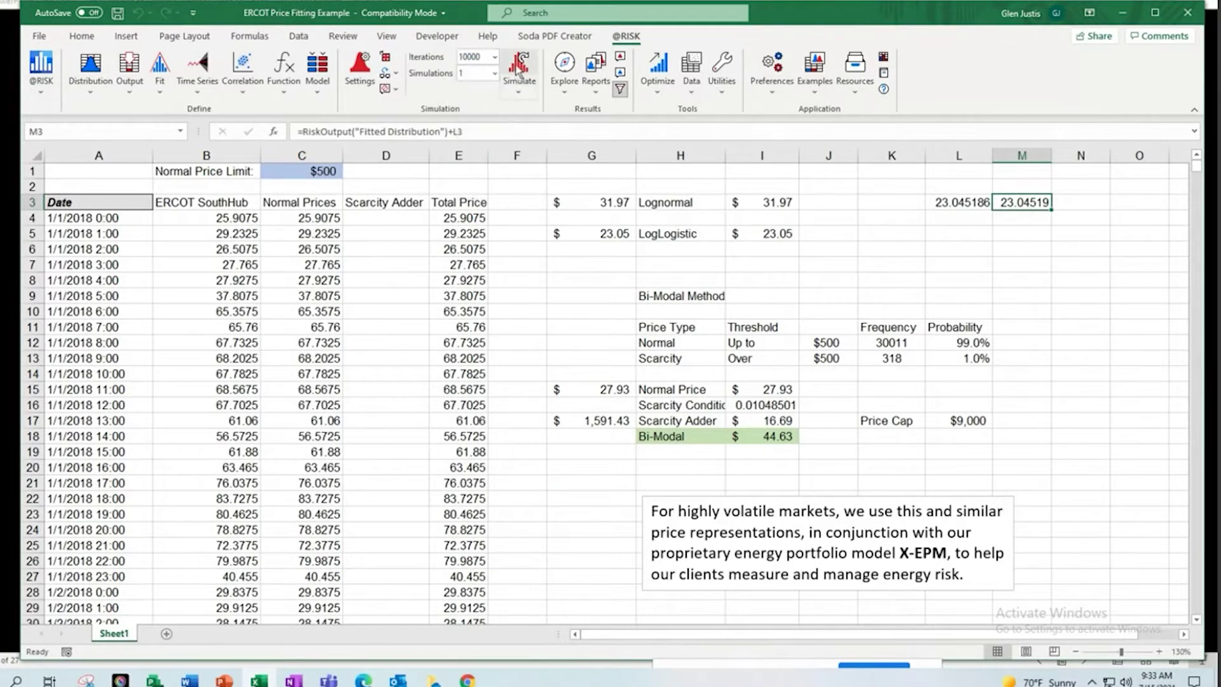
pyautogui.click(519, 70)
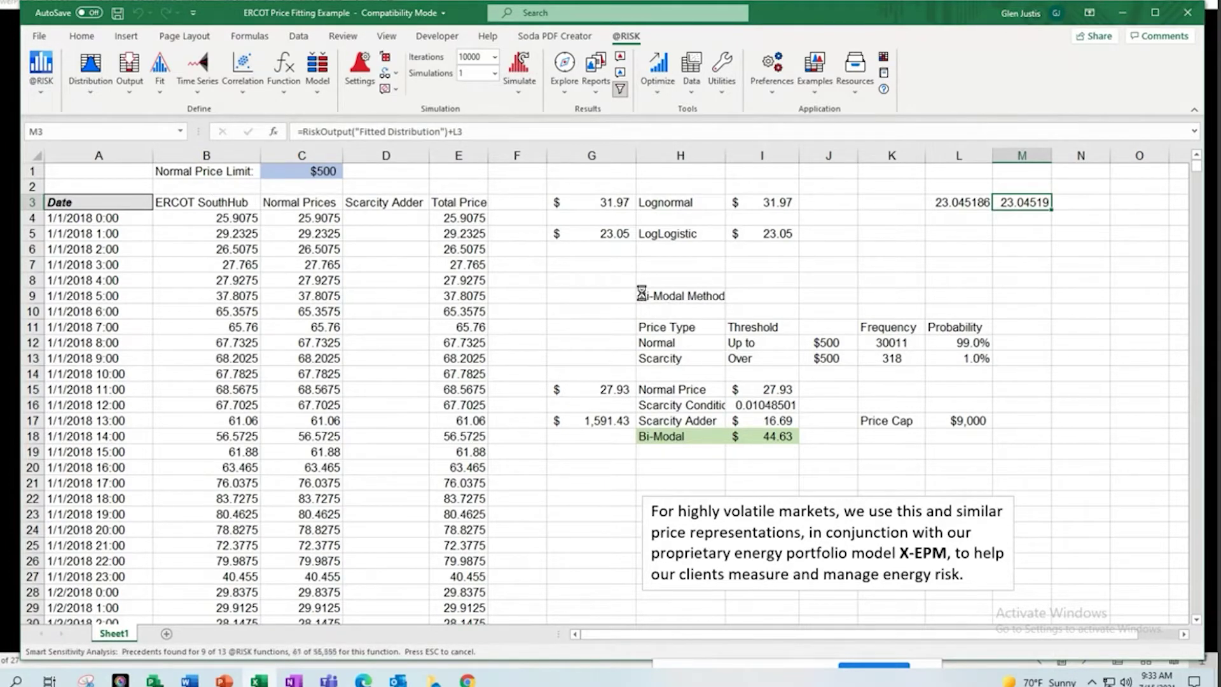
pyautogui.press('Escape')
pyautogui.press('Return')
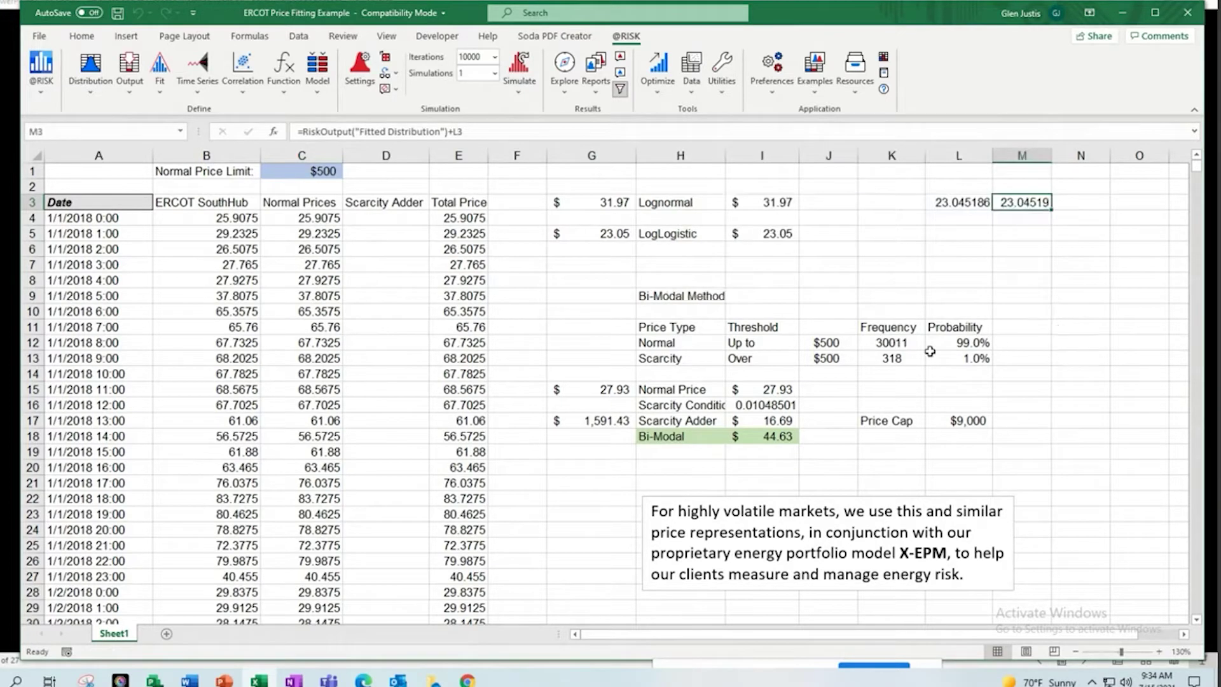
# Check the fitted formula in L3 and the output formula in M3
pyautogui.click(964, 203)
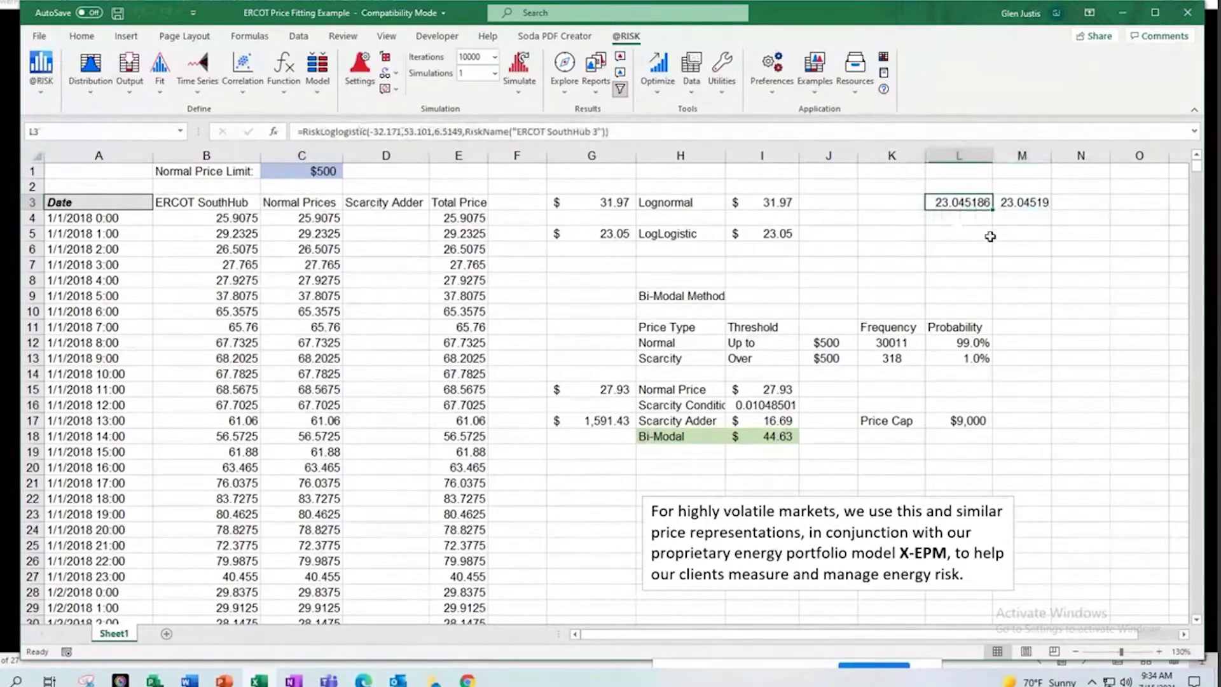
pyautogui.click(1013, 250)
pyautogui.click(1028, 198)
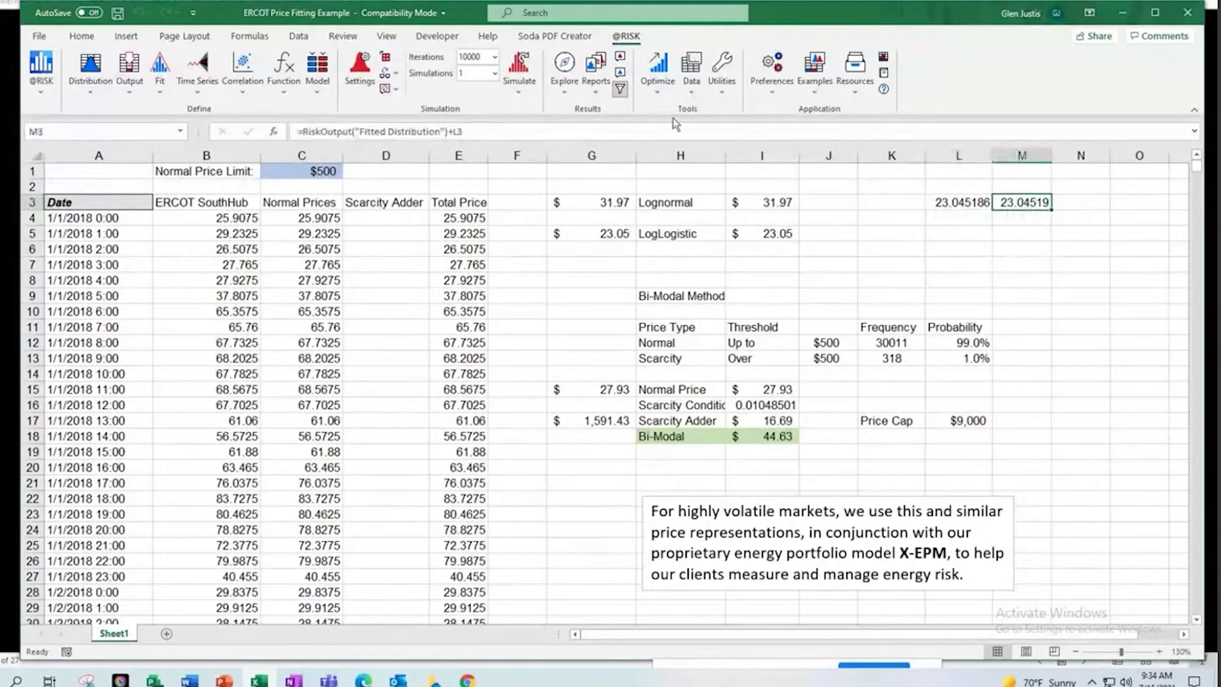
# Disable filtering of simulation results and bring up M3's Fitted Distribution histogram
pyautogui.click(620, 62)
pyautogui.click(620, 62)
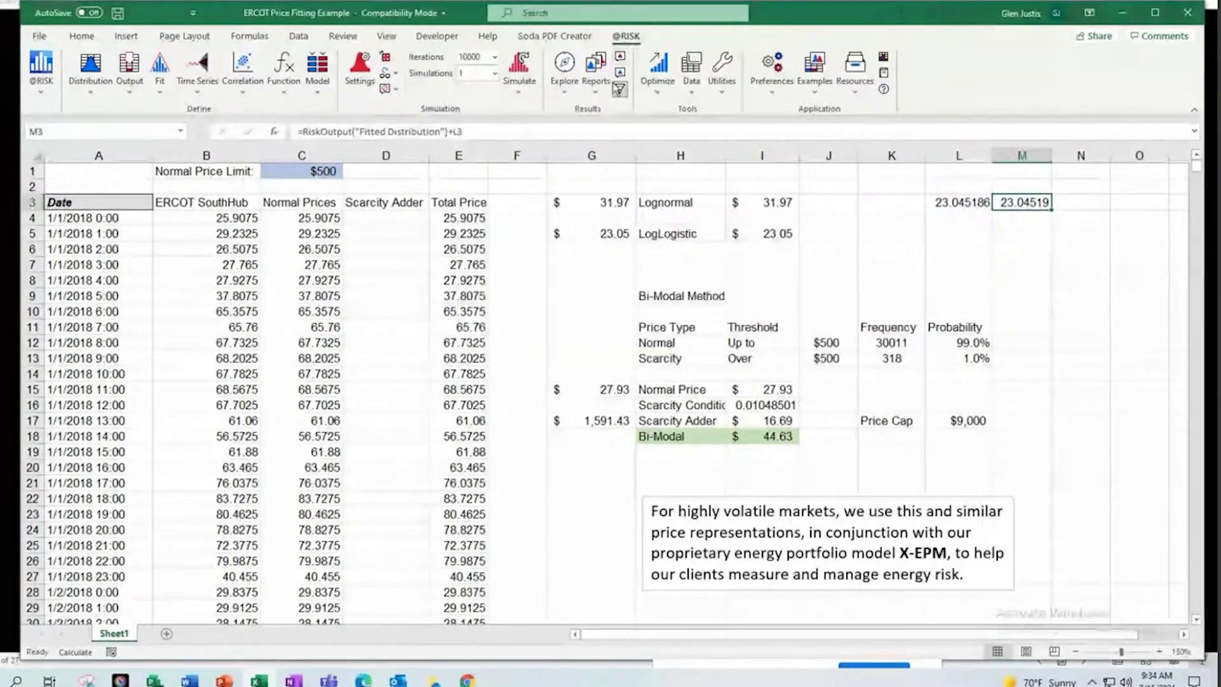
pyautogui.click(620, 90)
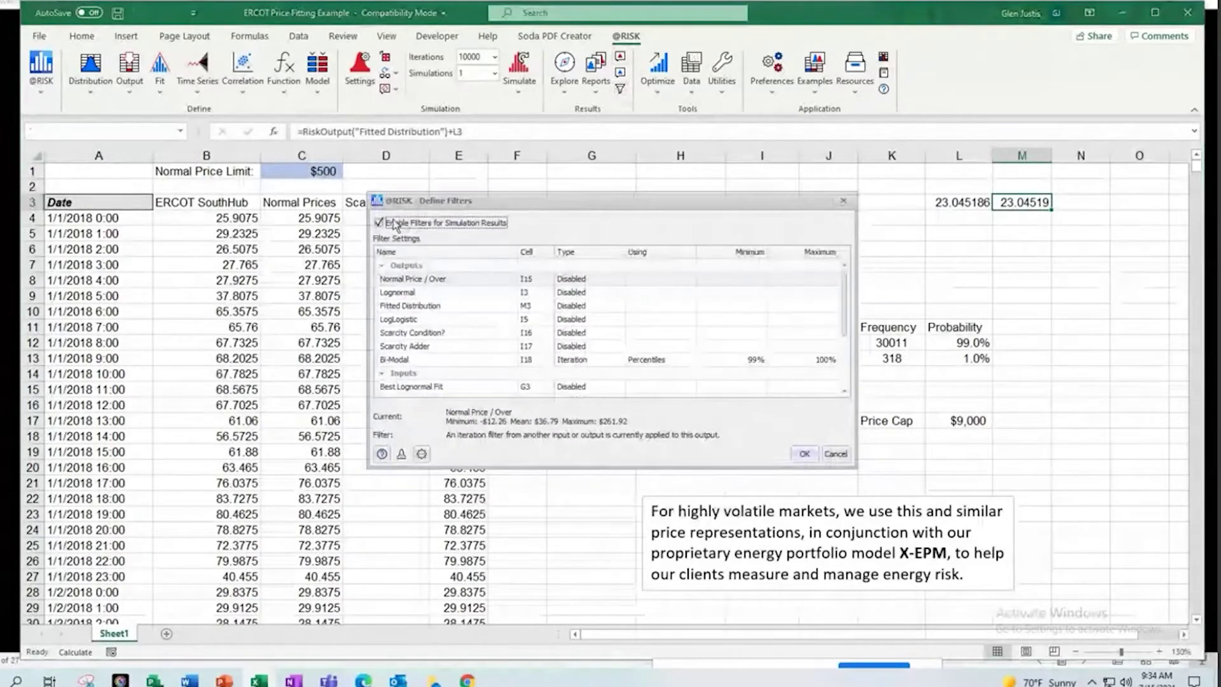
pyautogui.click(380, 222)
pyautogui.click(804, 454)
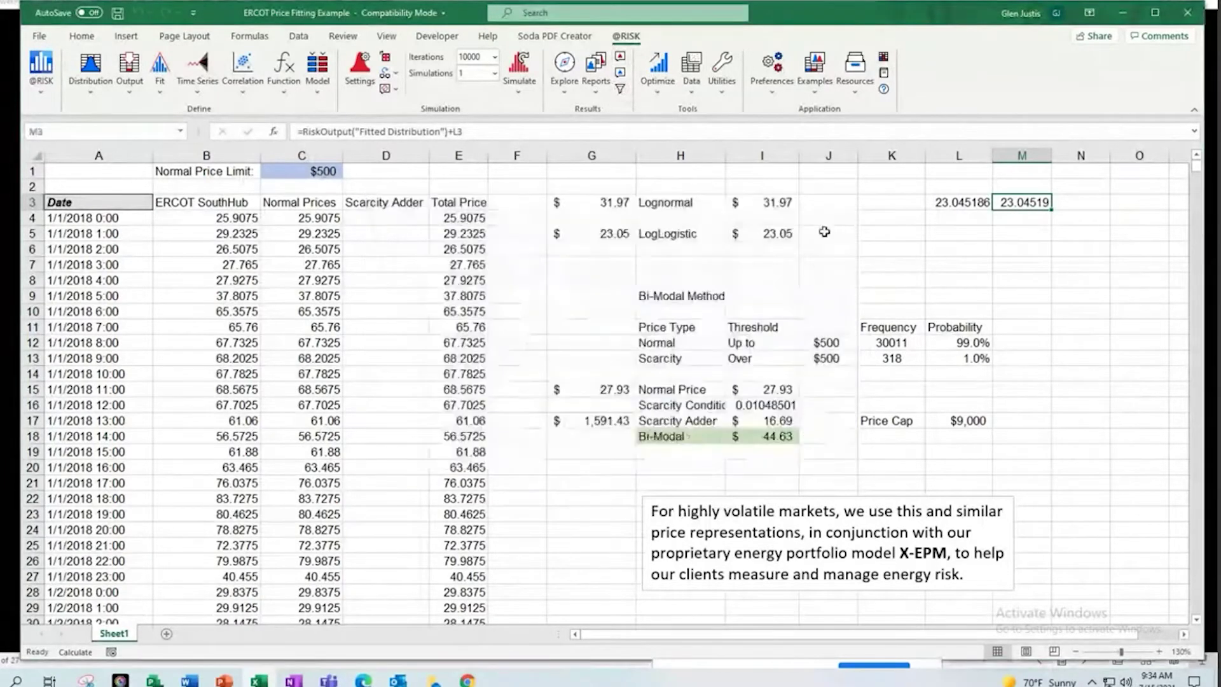
pyautogui.click(620, 59)
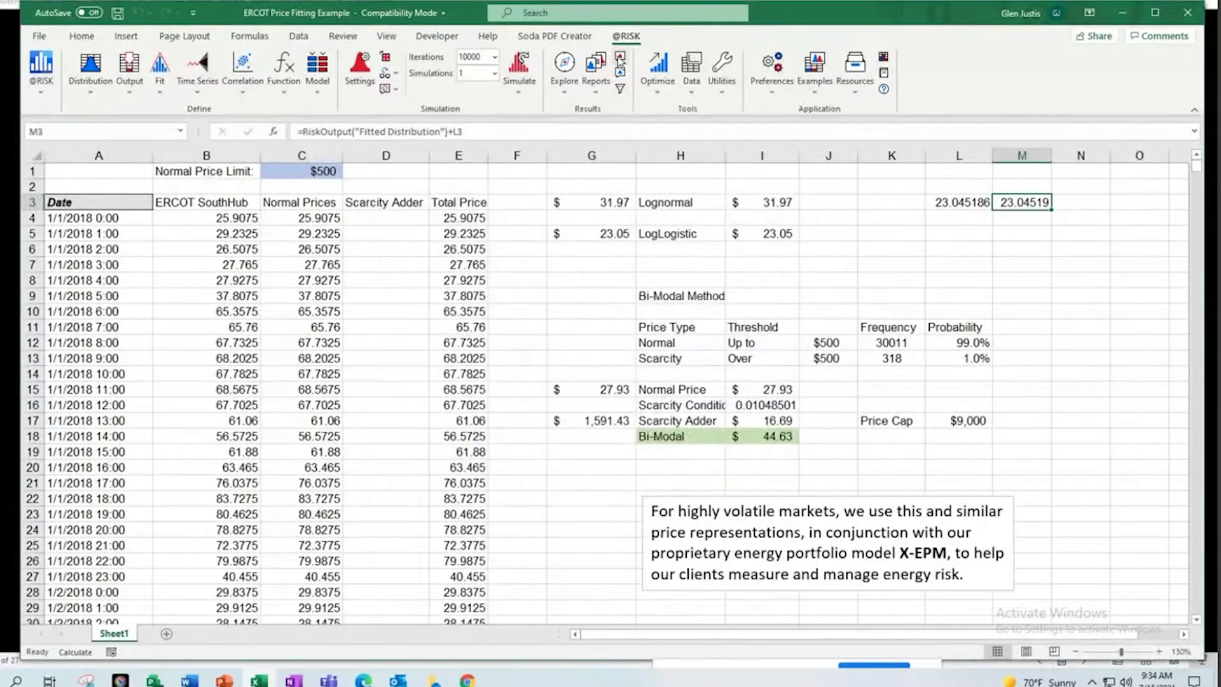
pyautogui.moveTo(660, 62); pyautogui.dragTo(329, 87)
# Enlarge the Fitted Distribution graph, review the 10000 values and 240.59 maximum, then close it
pyautogui.moveTo(585, 379); pyautogui.dragTo(965, 578)
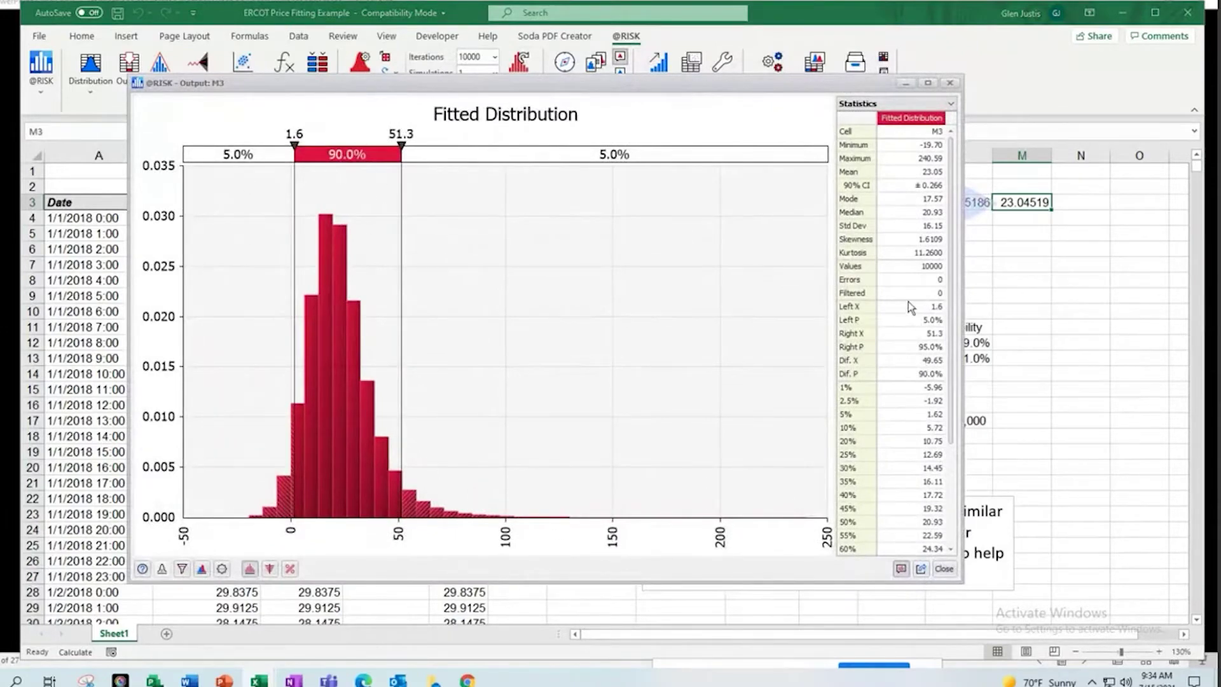
pyautogui.click(897, 269)
pyautogui.click(901, 160)
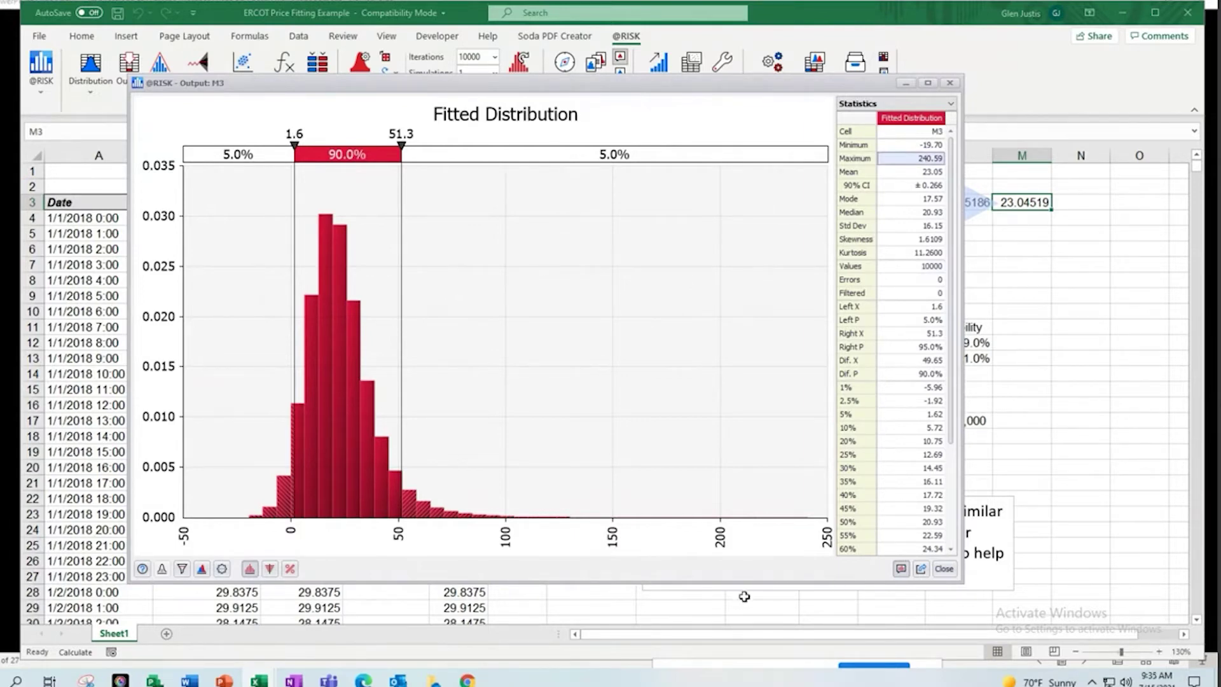
pyautogui.click(945, 570)
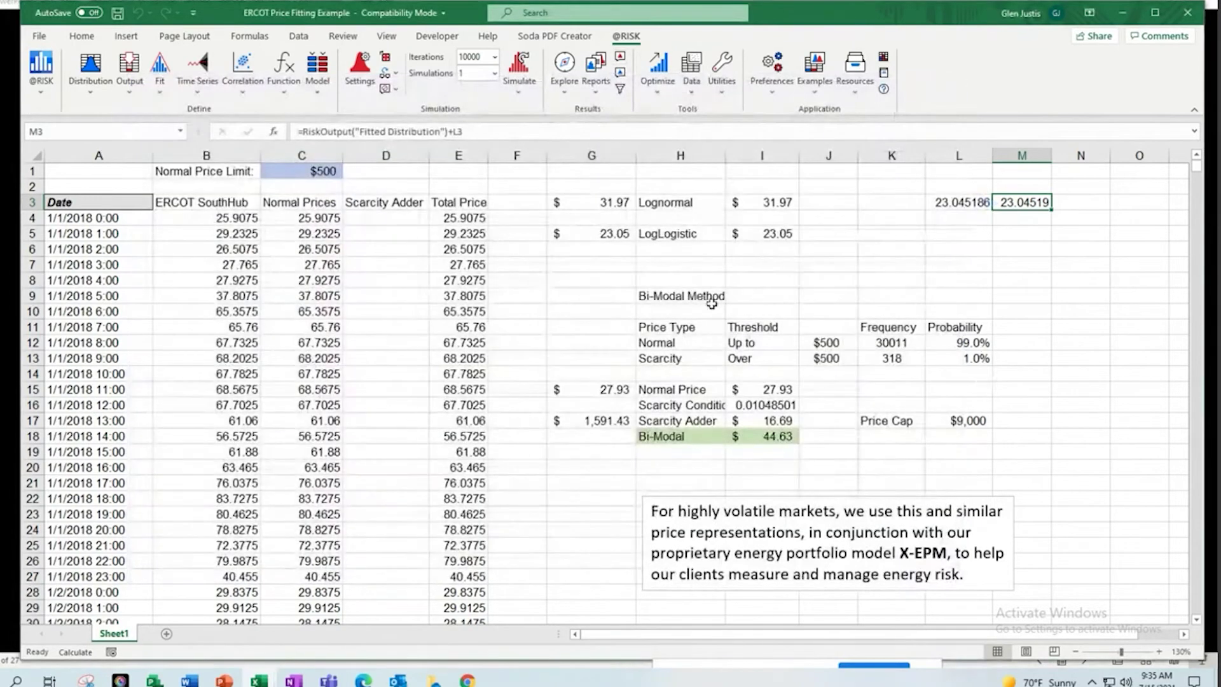
pyautogui.click(674, 438)
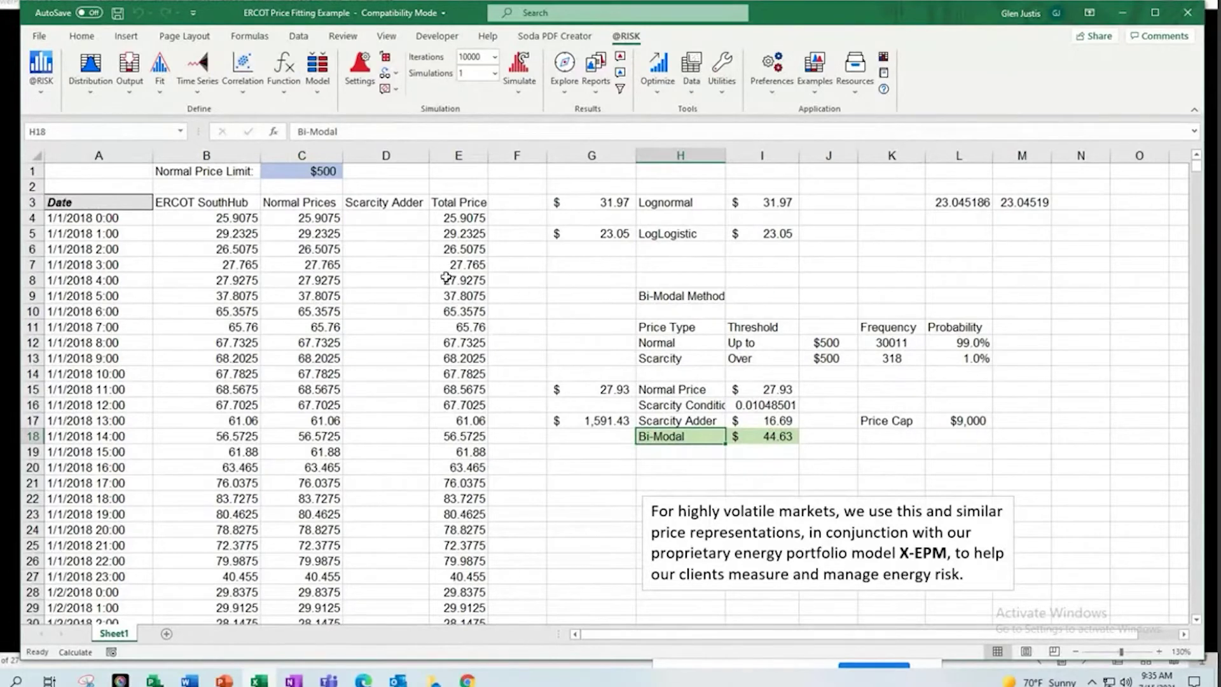
pyautogui.click(315, 173)
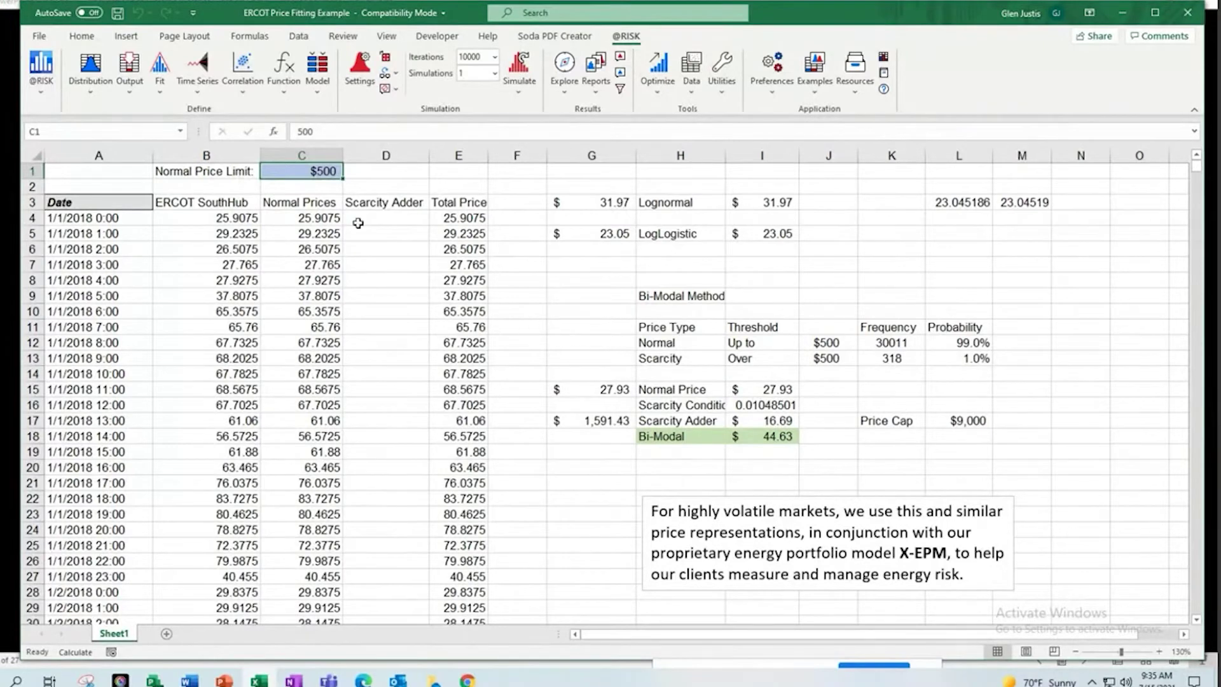
pyautogui.click(297, 215)
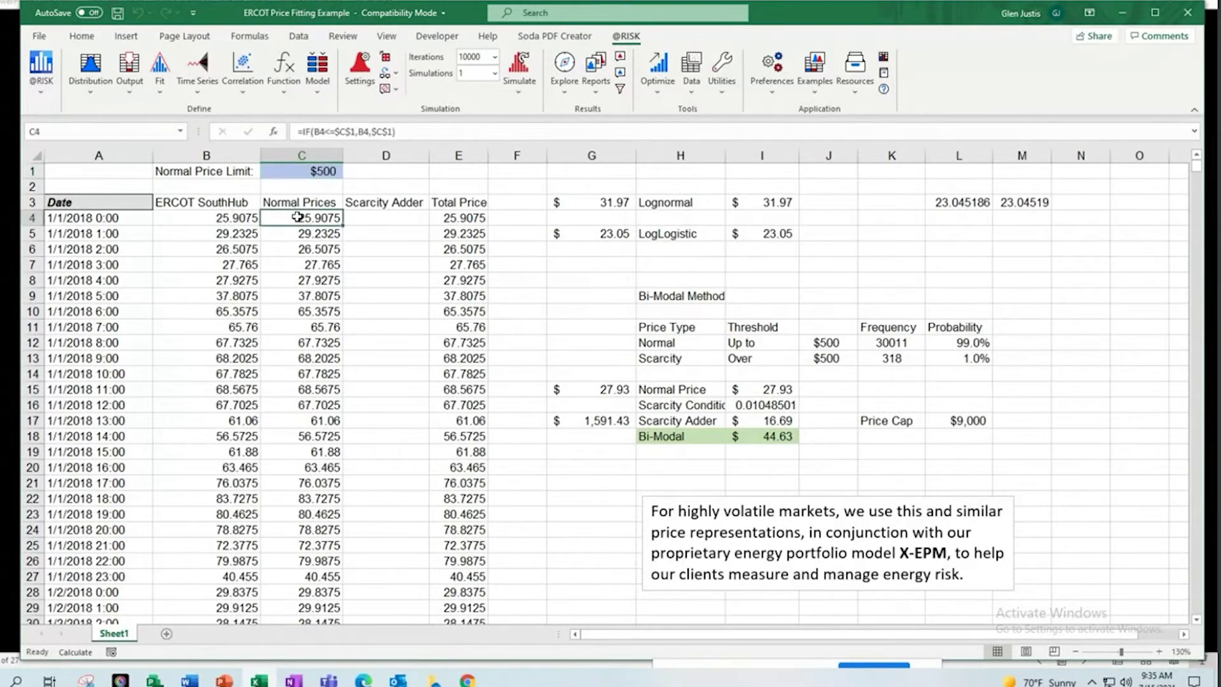
pyautogui.click(318, 170)
pyautogui.click(317, 247)
pyautogui.click(318, 216)
pyautogui.press('Down')
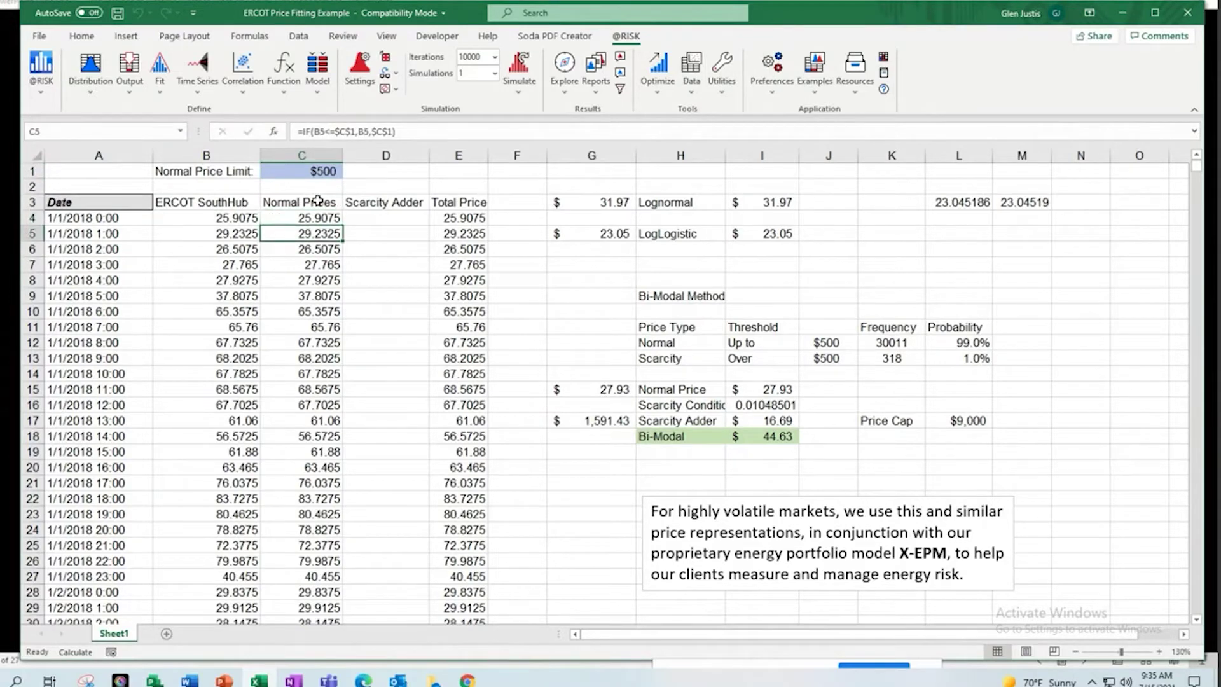
pyautogui.moveTo(317, 201); pyautogui.dragTo(317, 453)
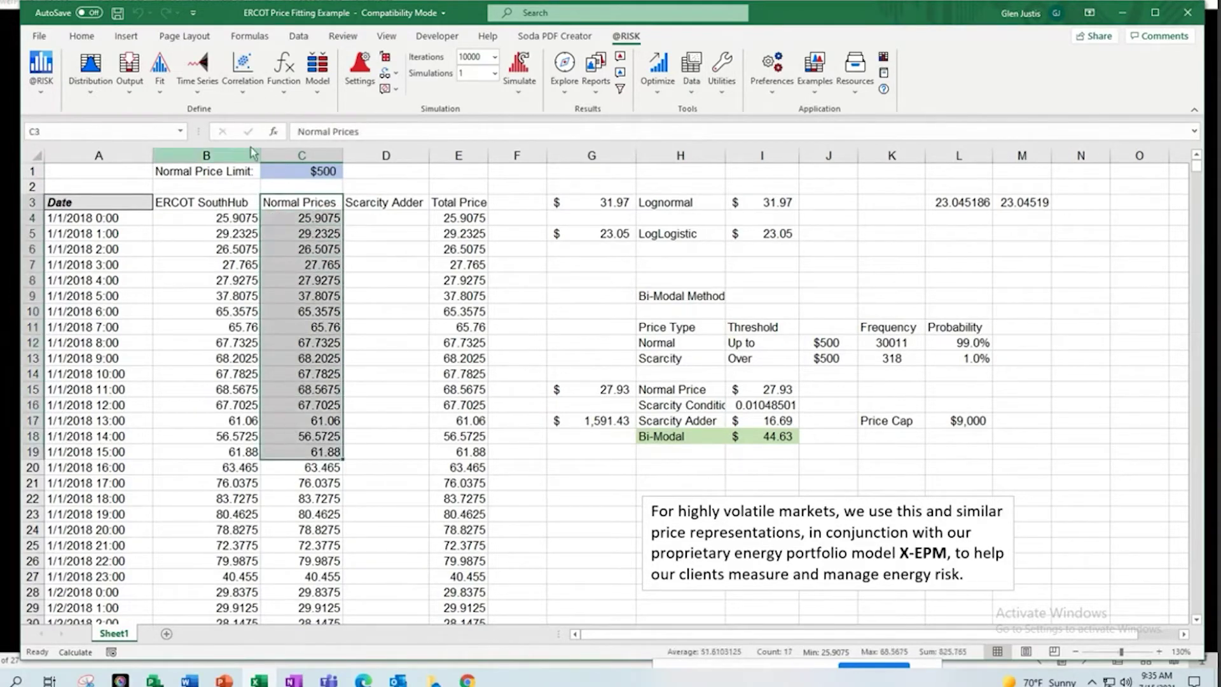
pyautogui.click(389, 215)
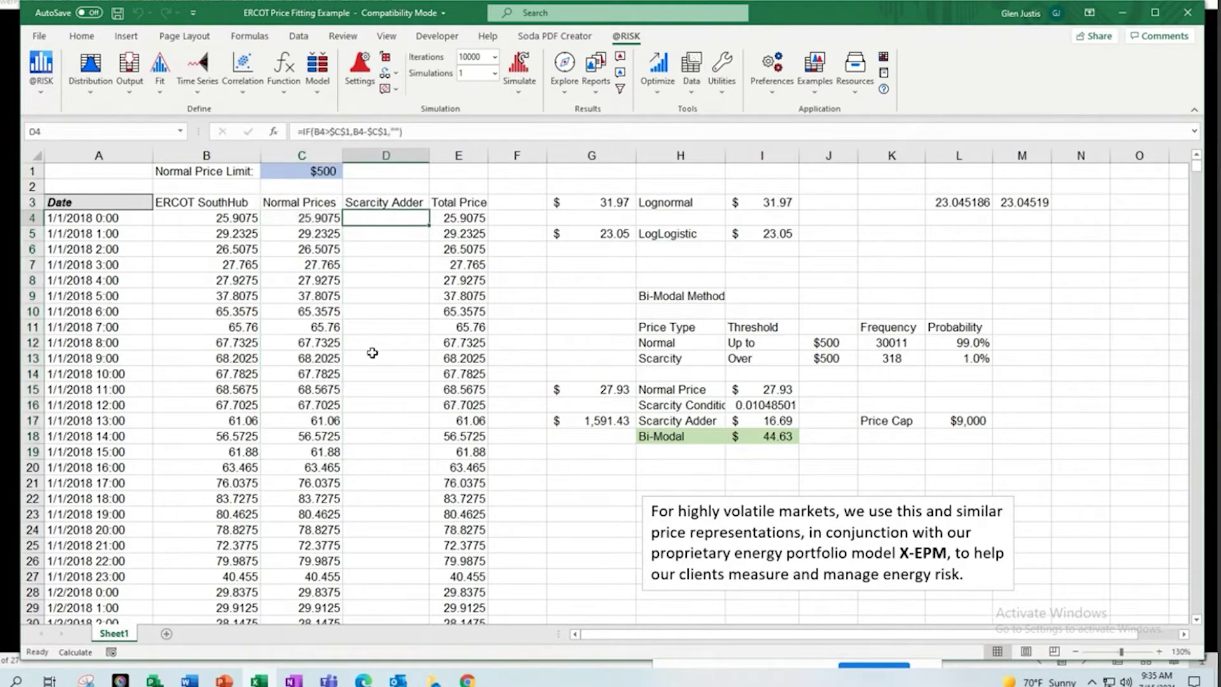
pyautogui.moveTo(329, 220); pyautogui.dragTo(368, 349)
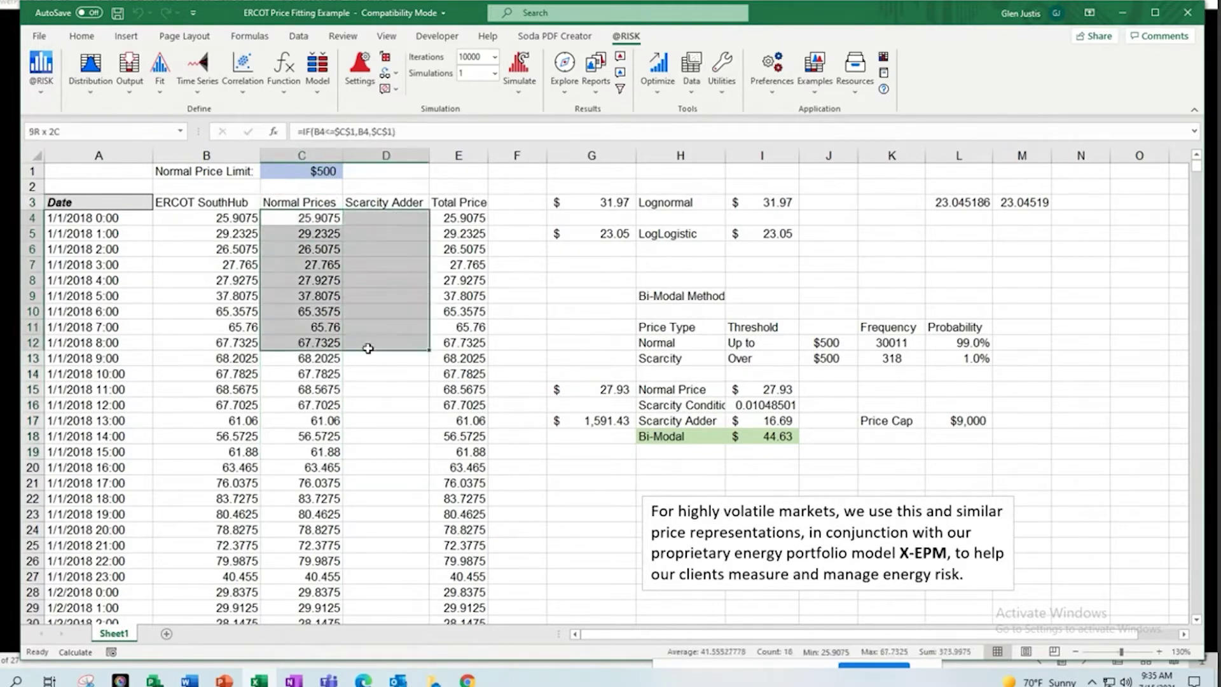
pyautogui.moveTo(318, 219); pyautogui.dragTo(314, 407)
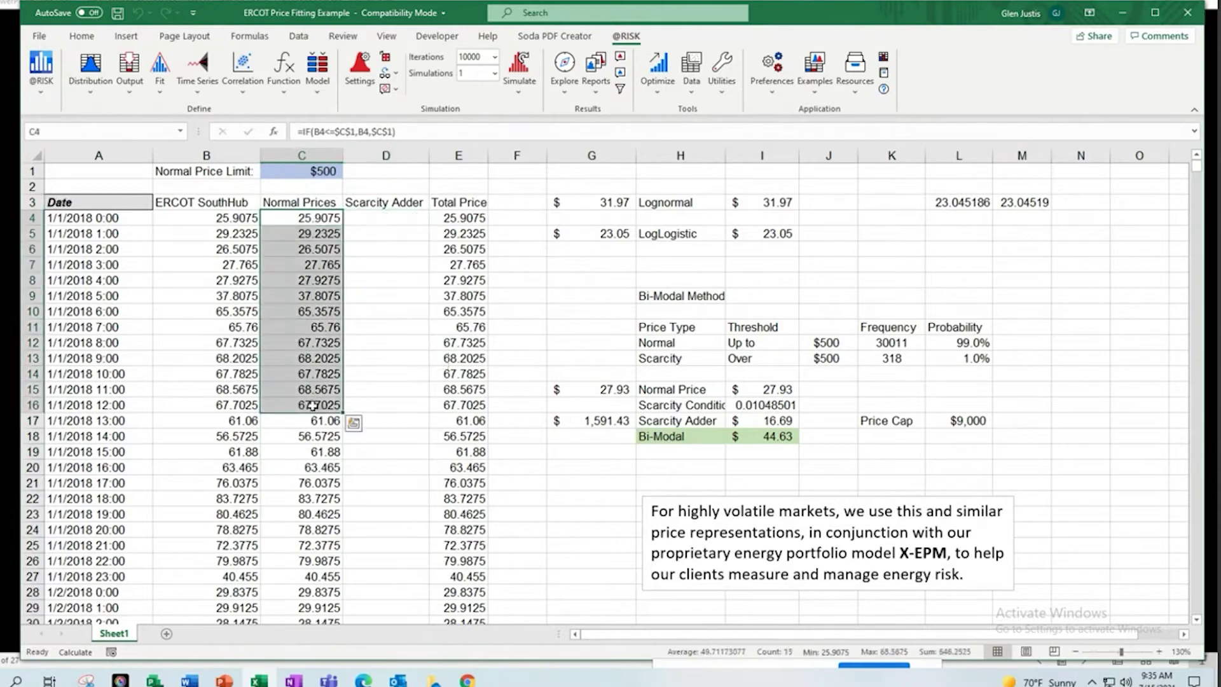
pyautogui.moveTo(387, 221); pyautogui.dragTo(384, 410)
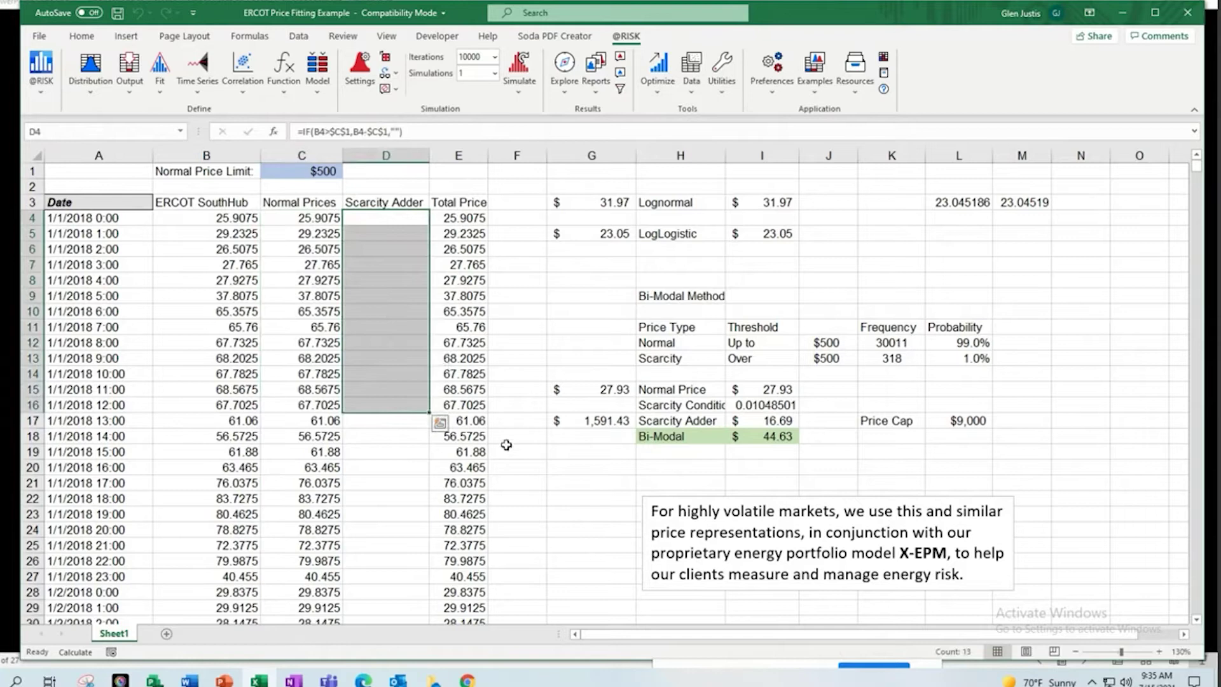
pyautogui.click(579, 390)
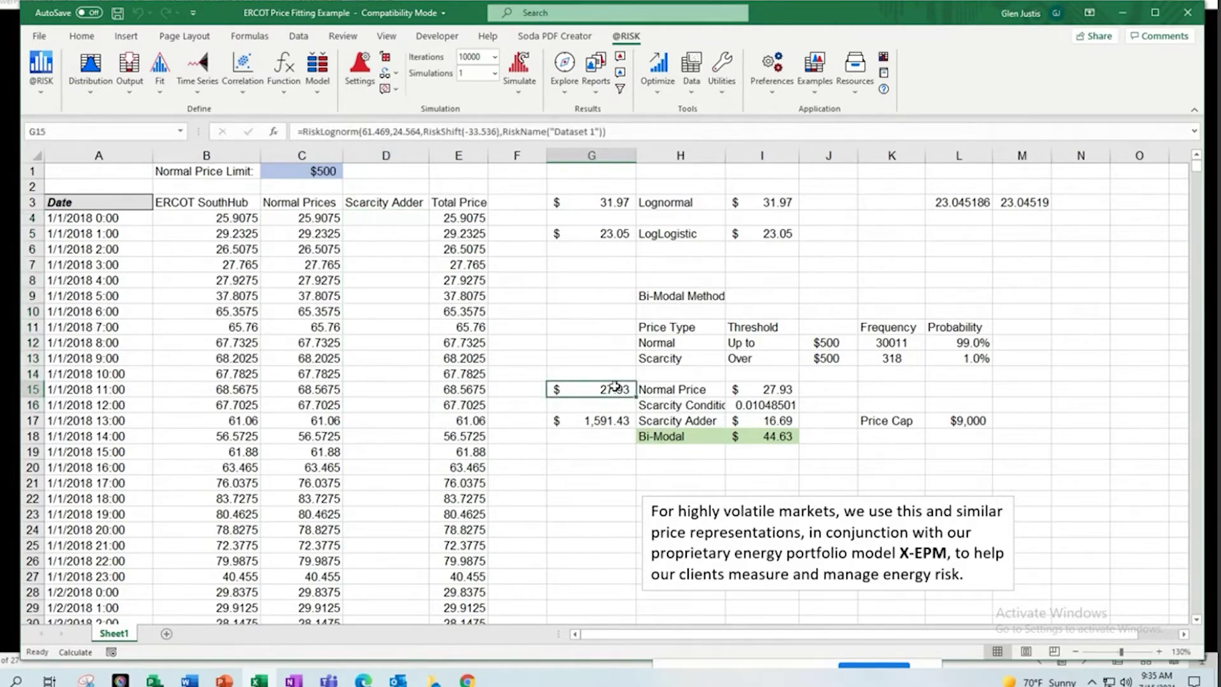
pyautogui.click(608, 423)
pyautogui.click(611, 389)
pyautogui.click(600, 422)
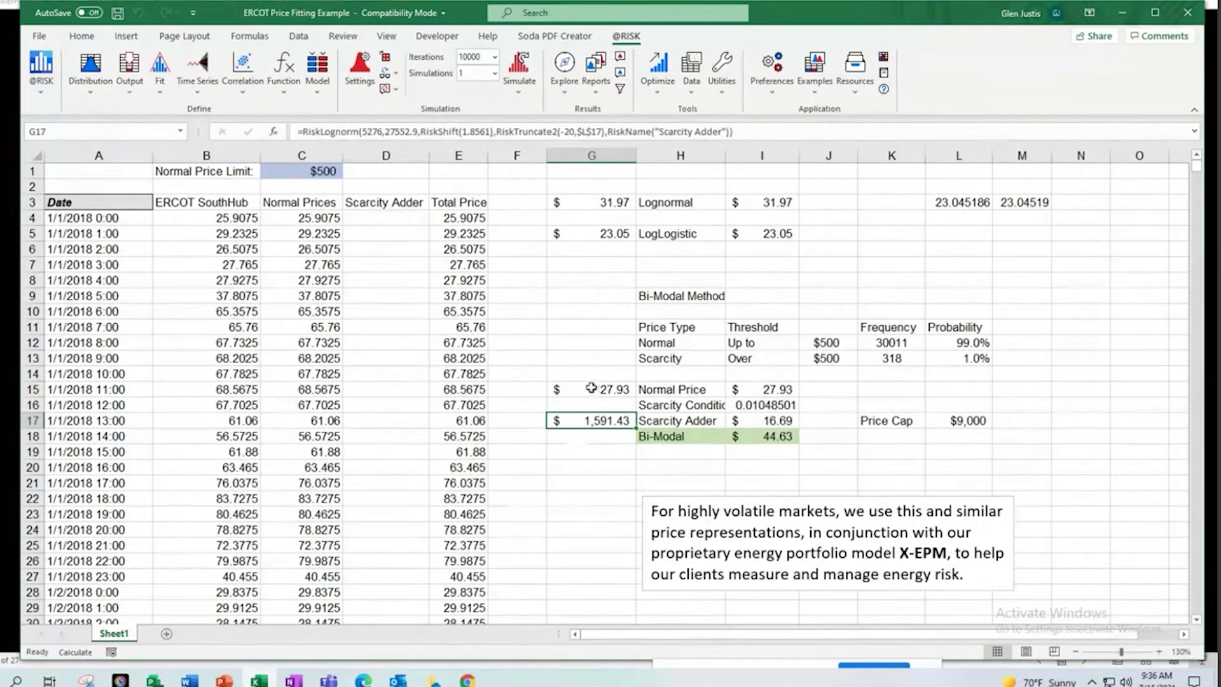
pyautogui.click(599, 456)
pyautogui.click(608, 398)
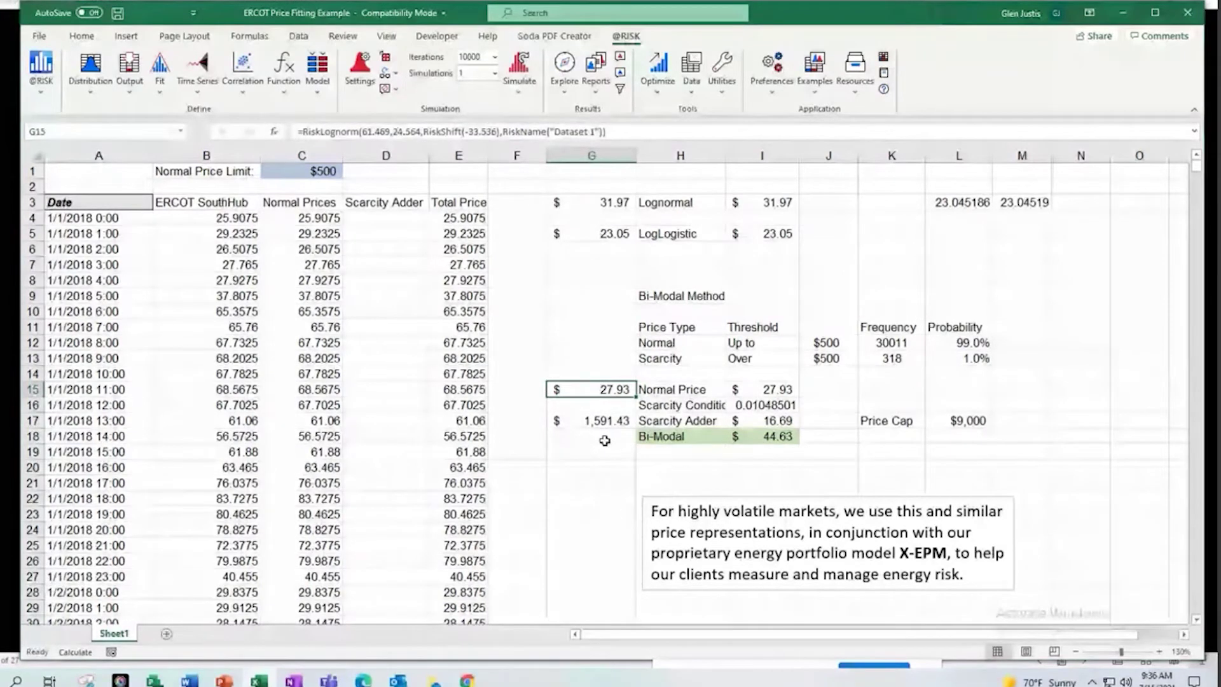
pyautogui.click(667, 396)
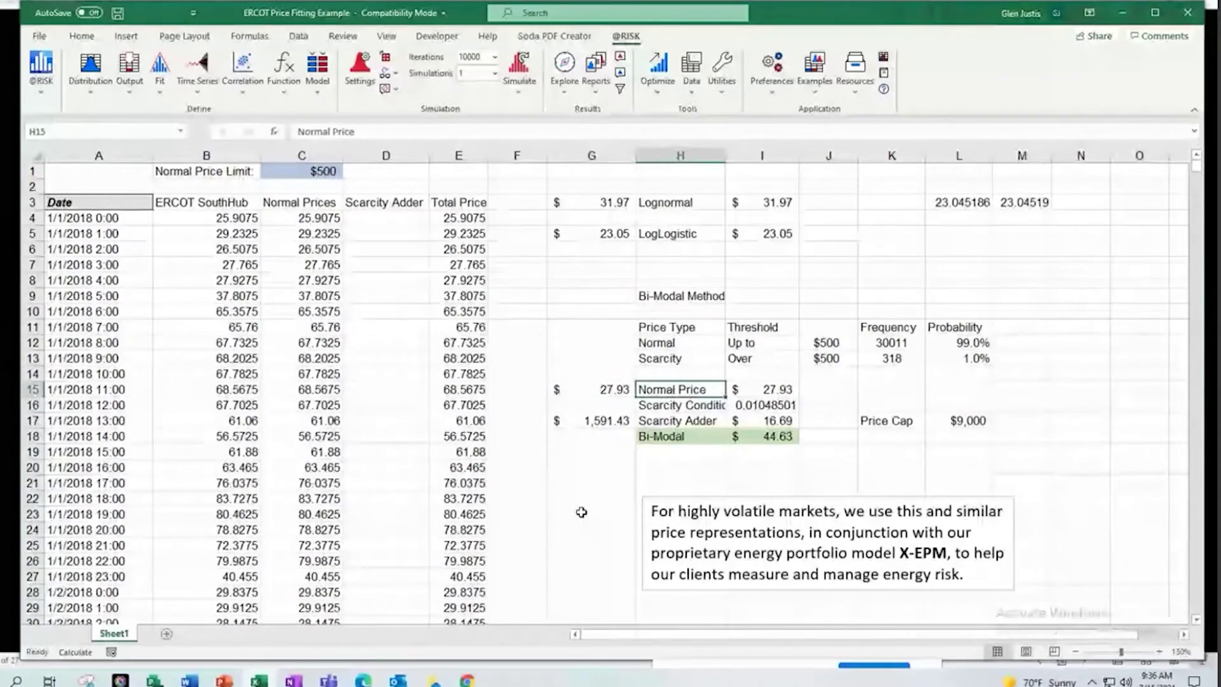
pyautogui.click(770, 406)
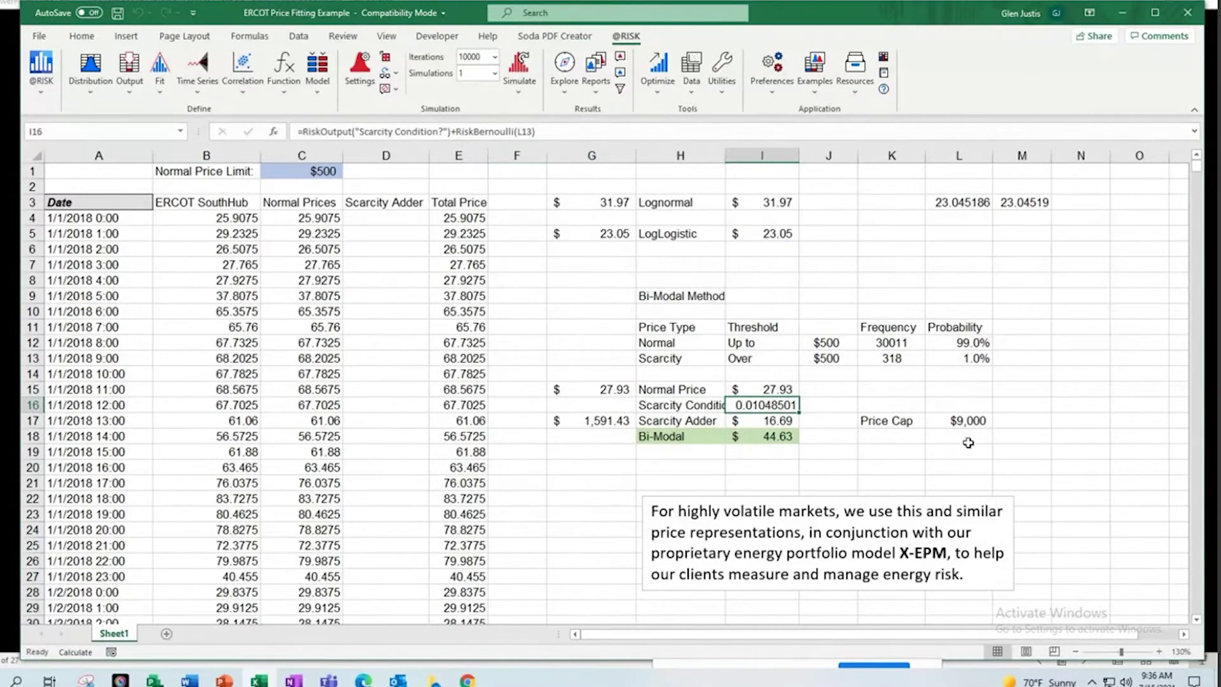
pyautogui.click(979, 359)
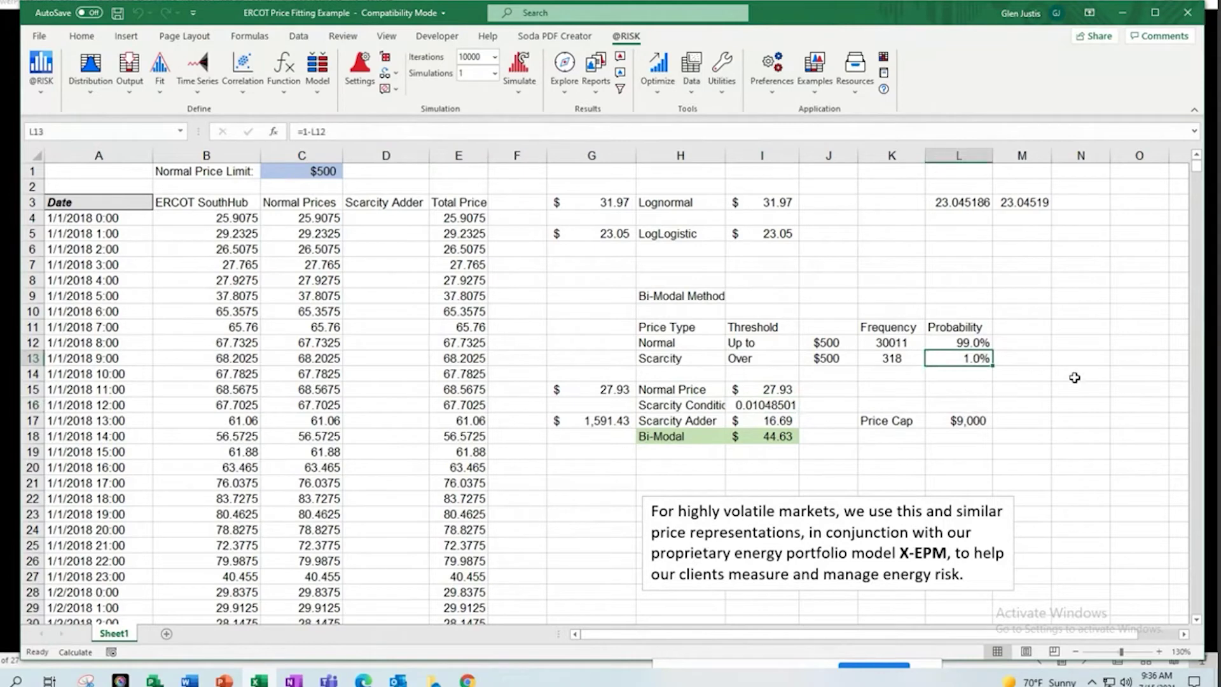
pyautogui.click(955, 388)
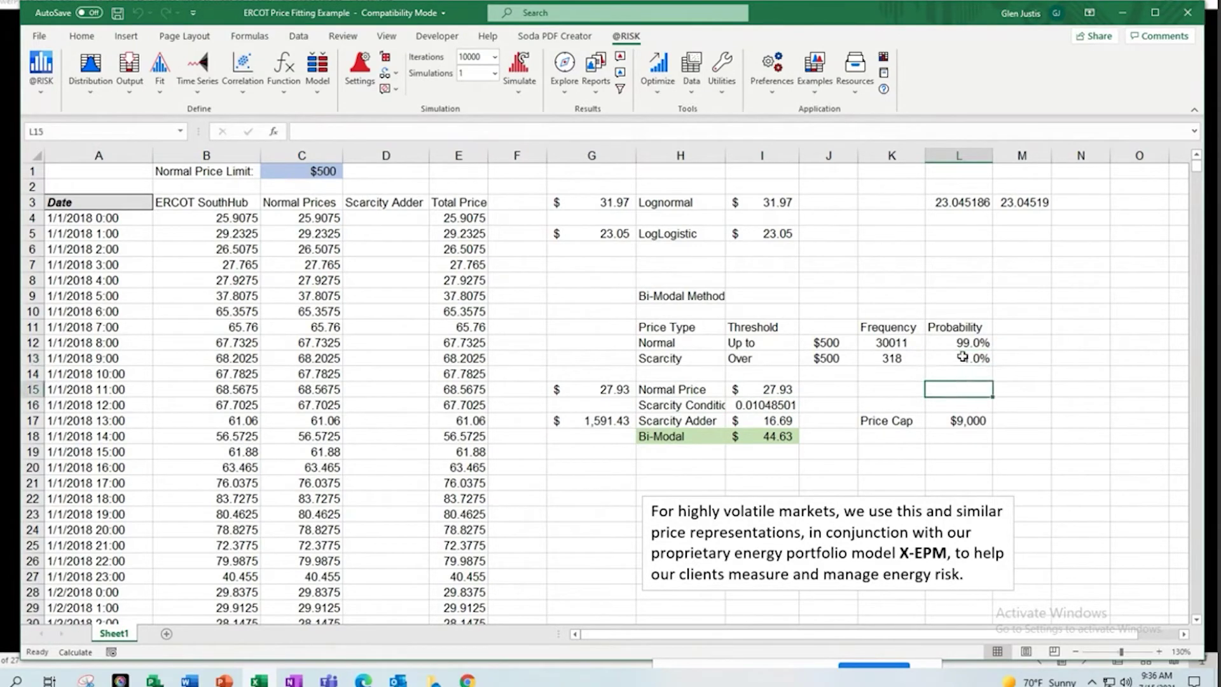
pyautogui.click(962, 358)
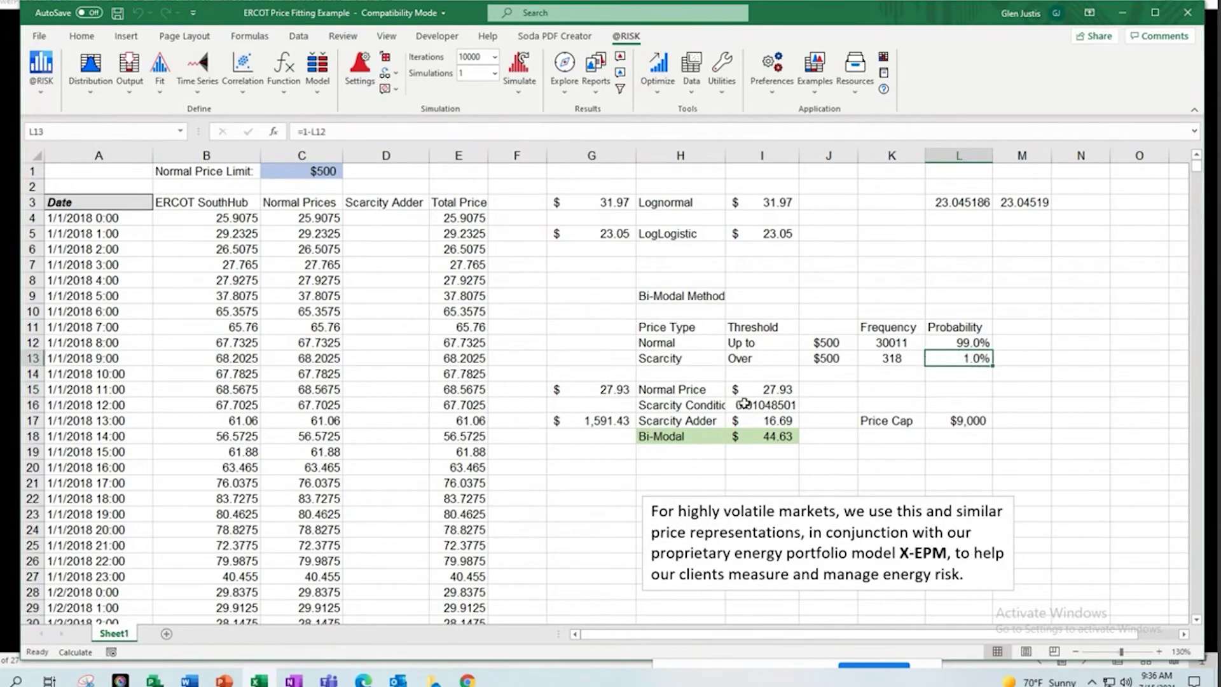
pyautogui.click(969, 342)
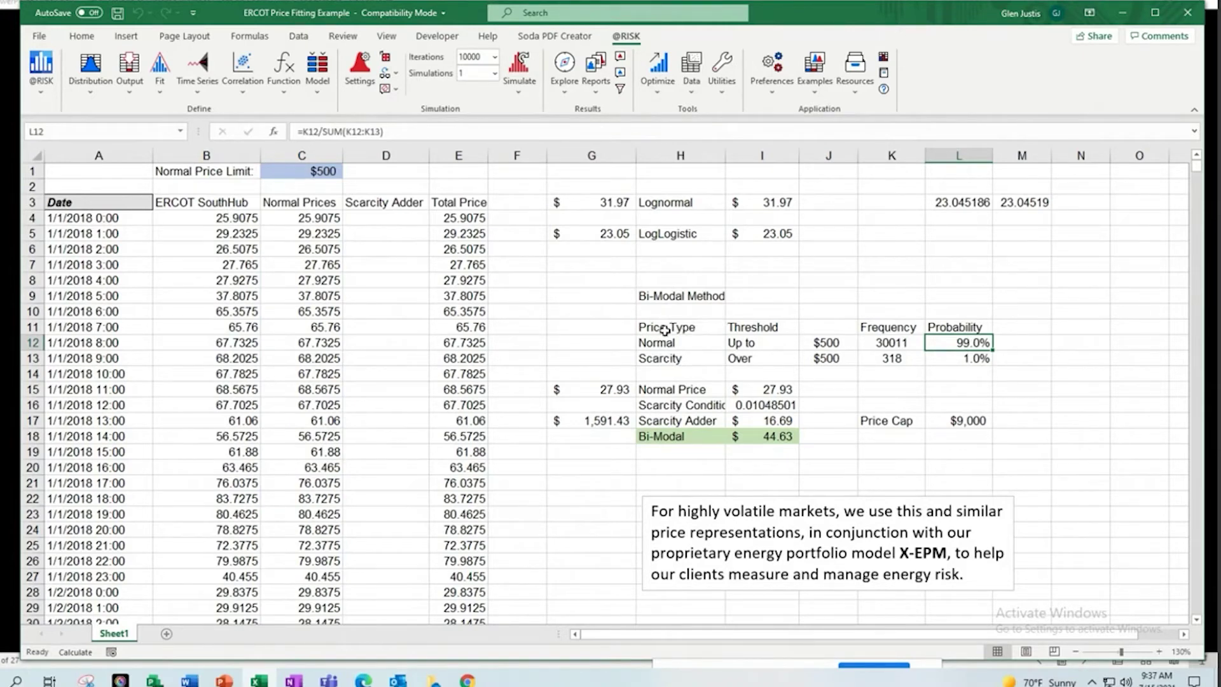
pyautogui.click(315, 218)
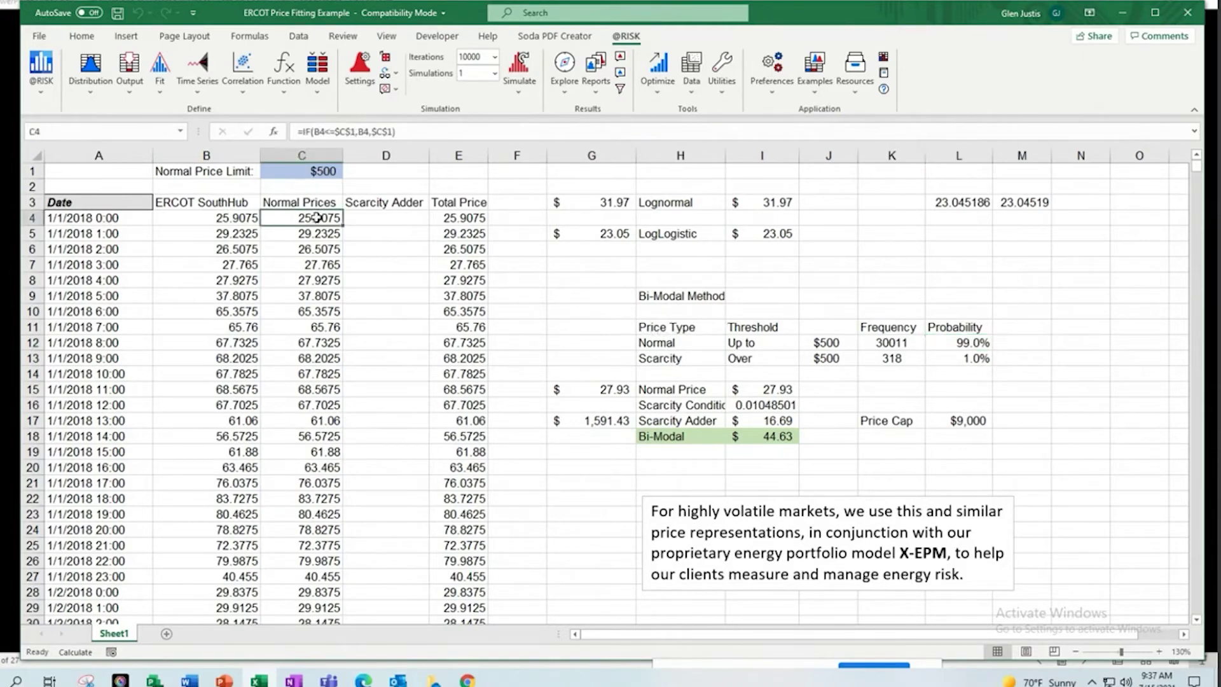
pyautogui.click(444, 218)
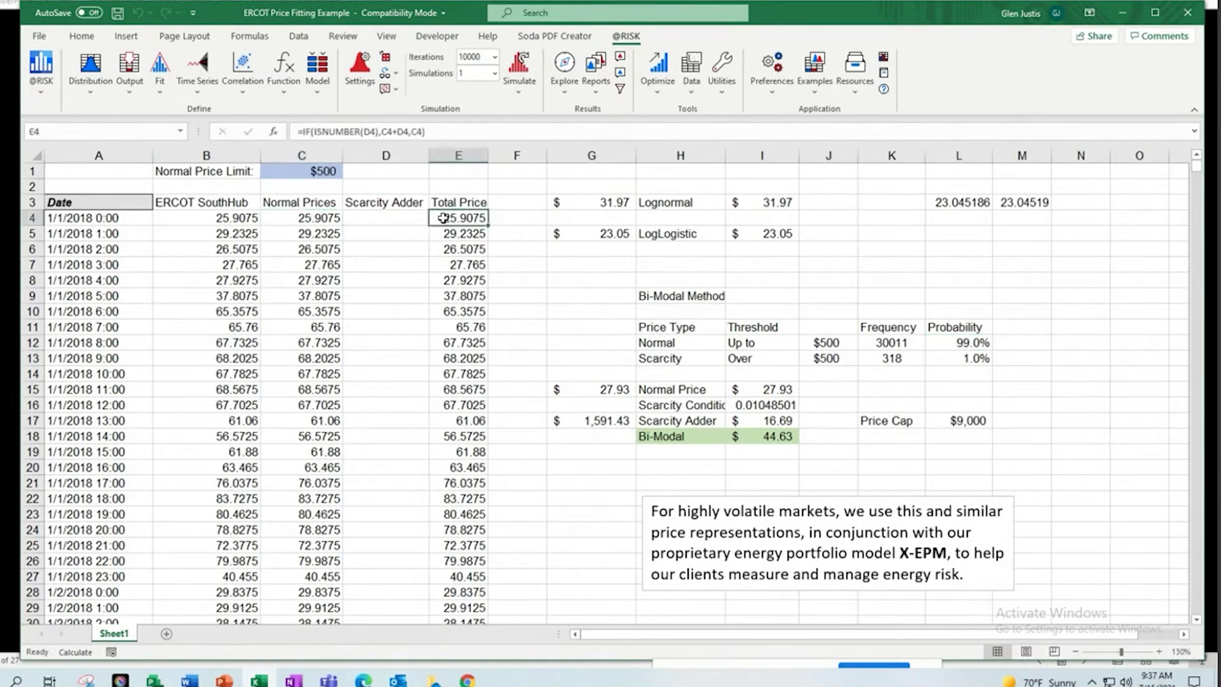
pyautogui.click(320, 216)
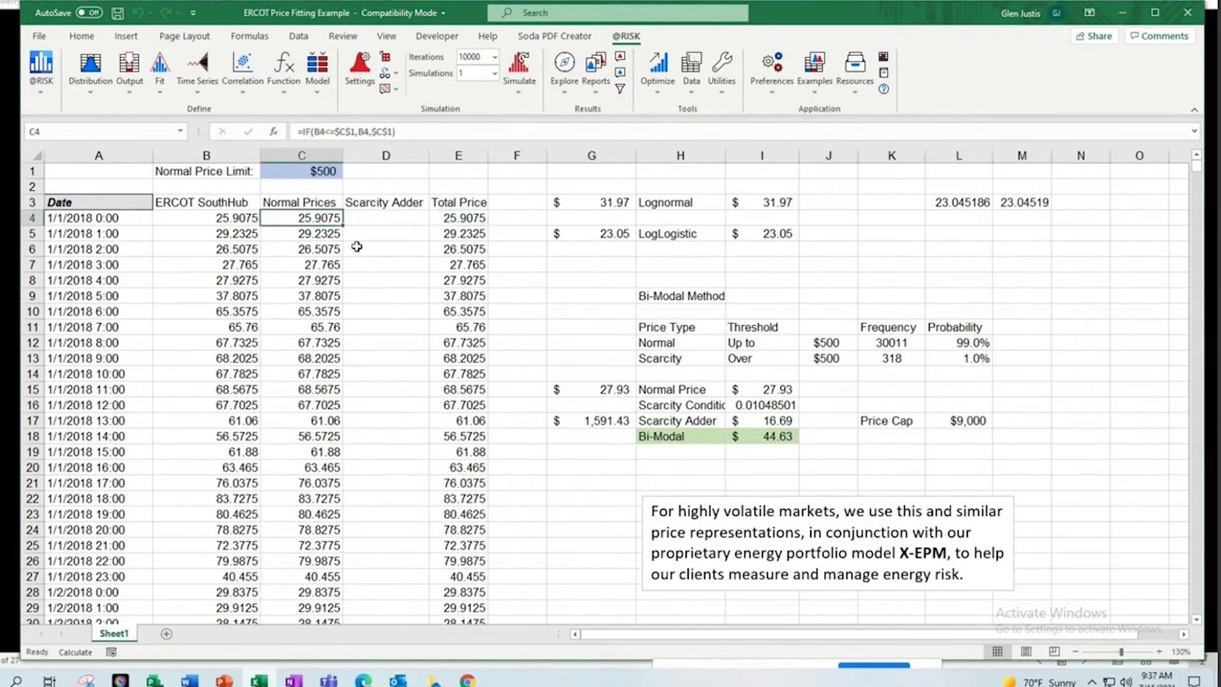
pyautogui.click(375, 218)
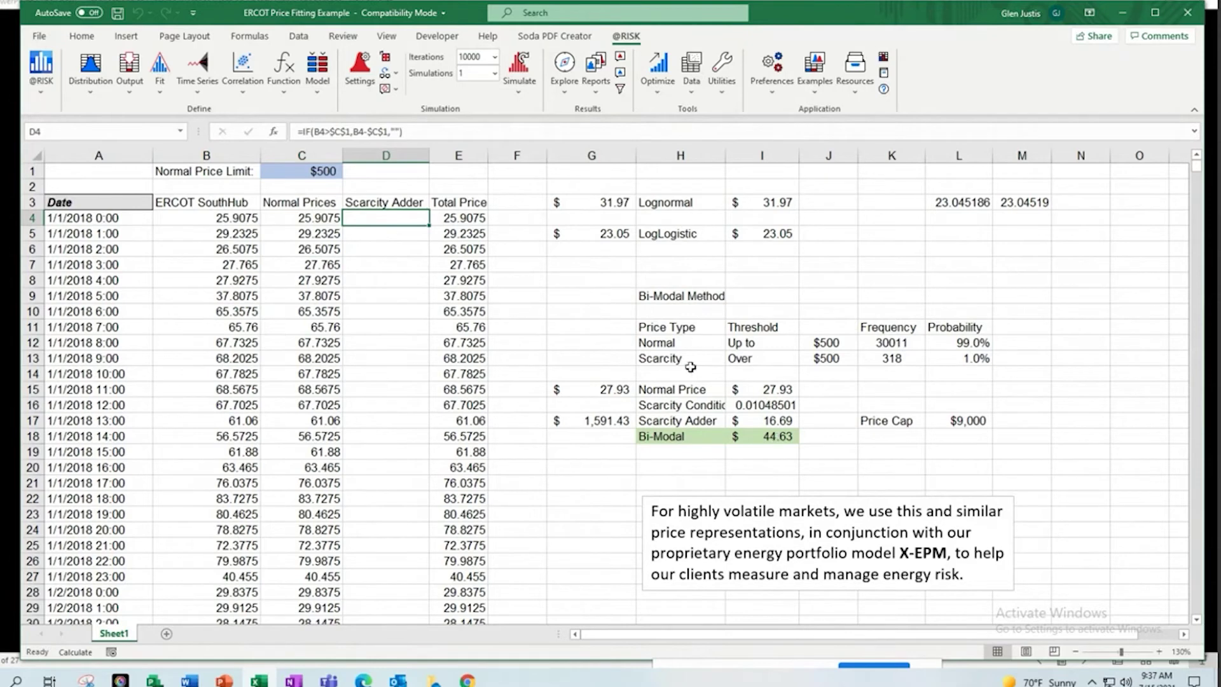
pyautogui.click(755, 441)
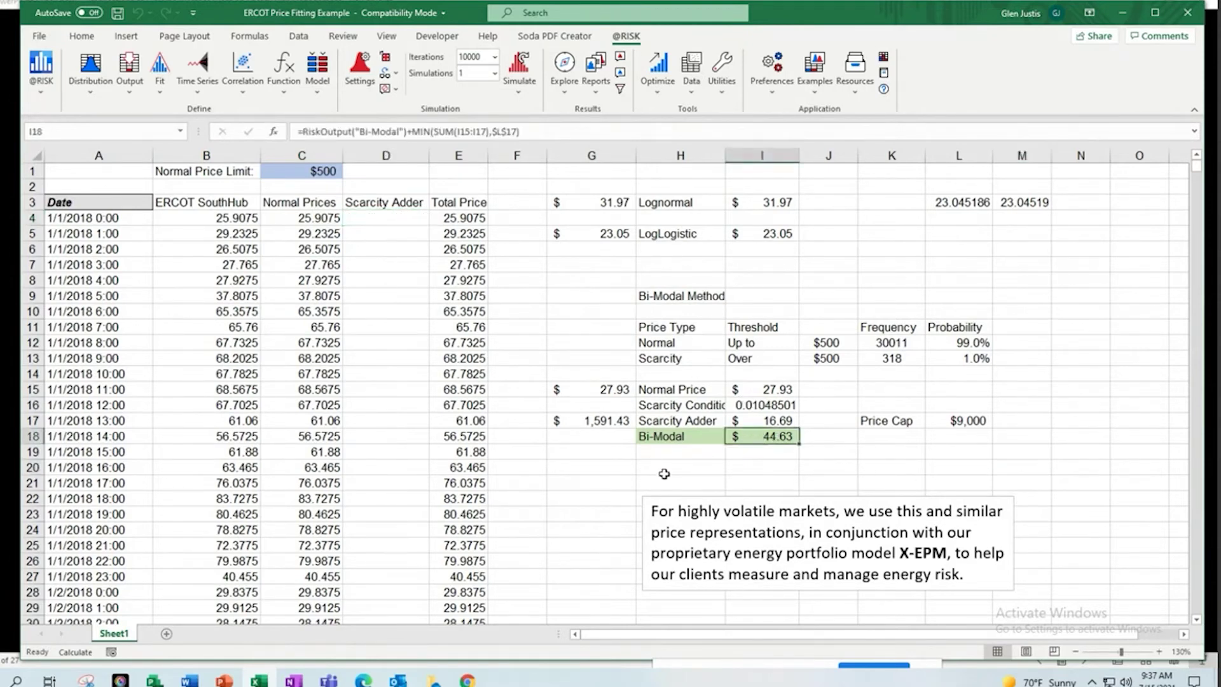
pyautogui.click(677, 445)
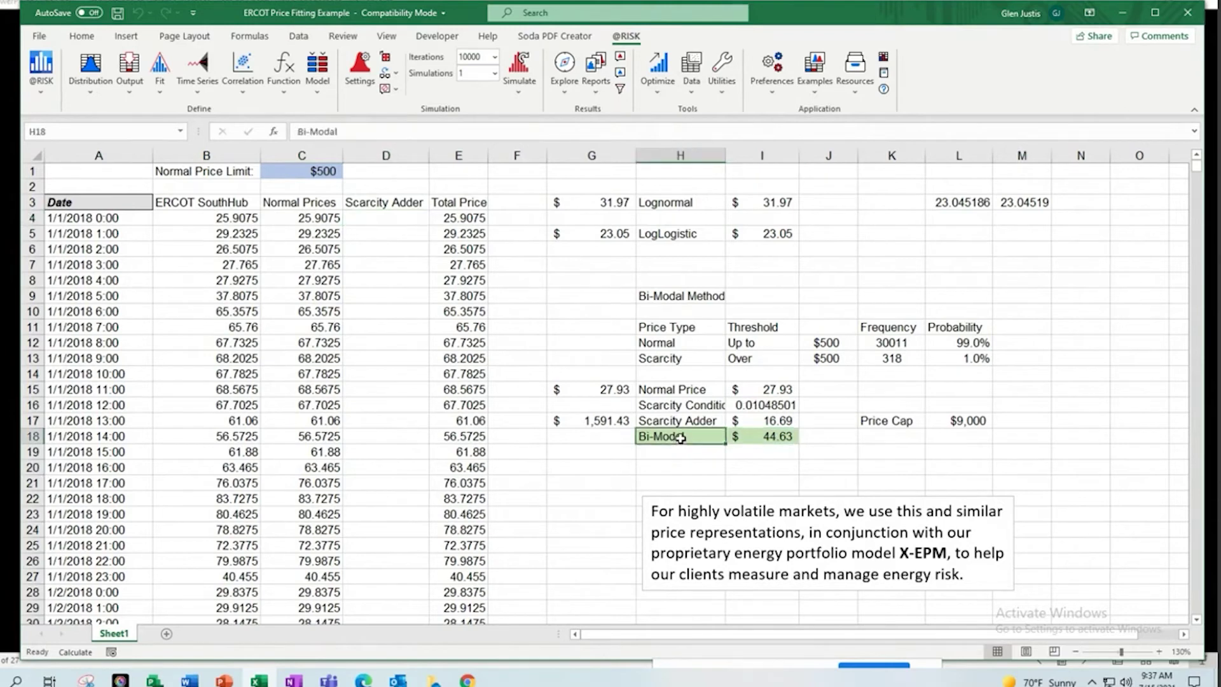
pyautogui.click(763, 439)
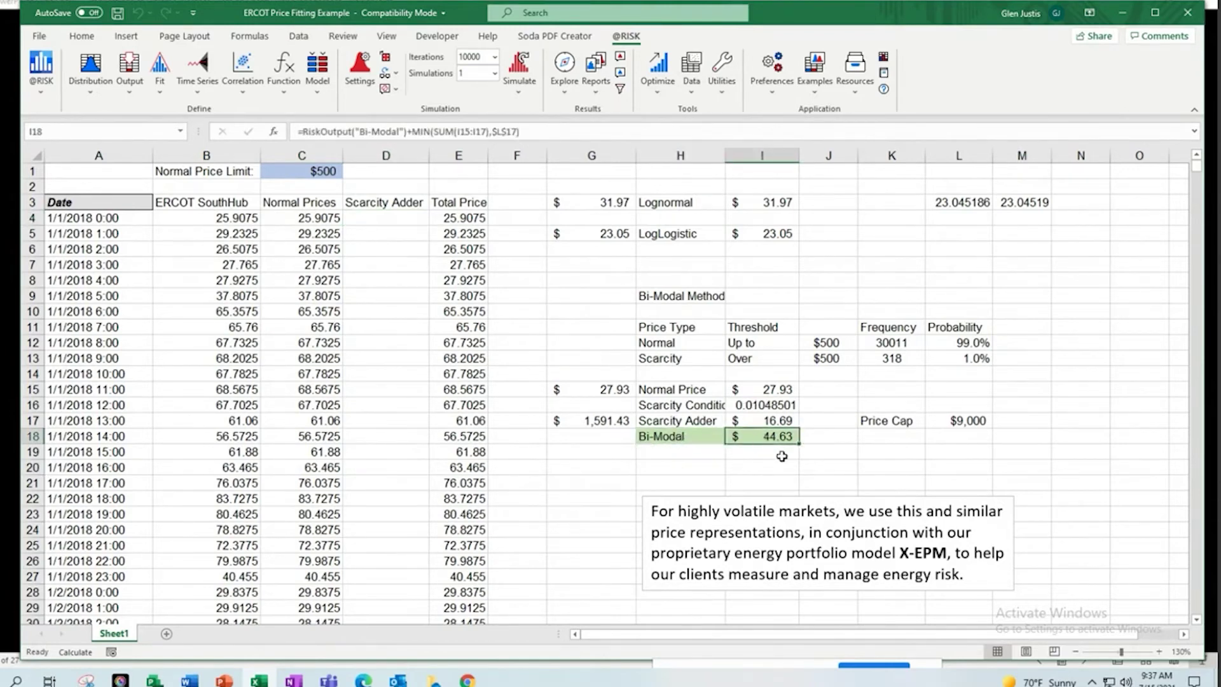
# Show I18's Bi-Modal histogram in an enlarged results window and bring up its filter settings
pyautogui.click(620, 57)
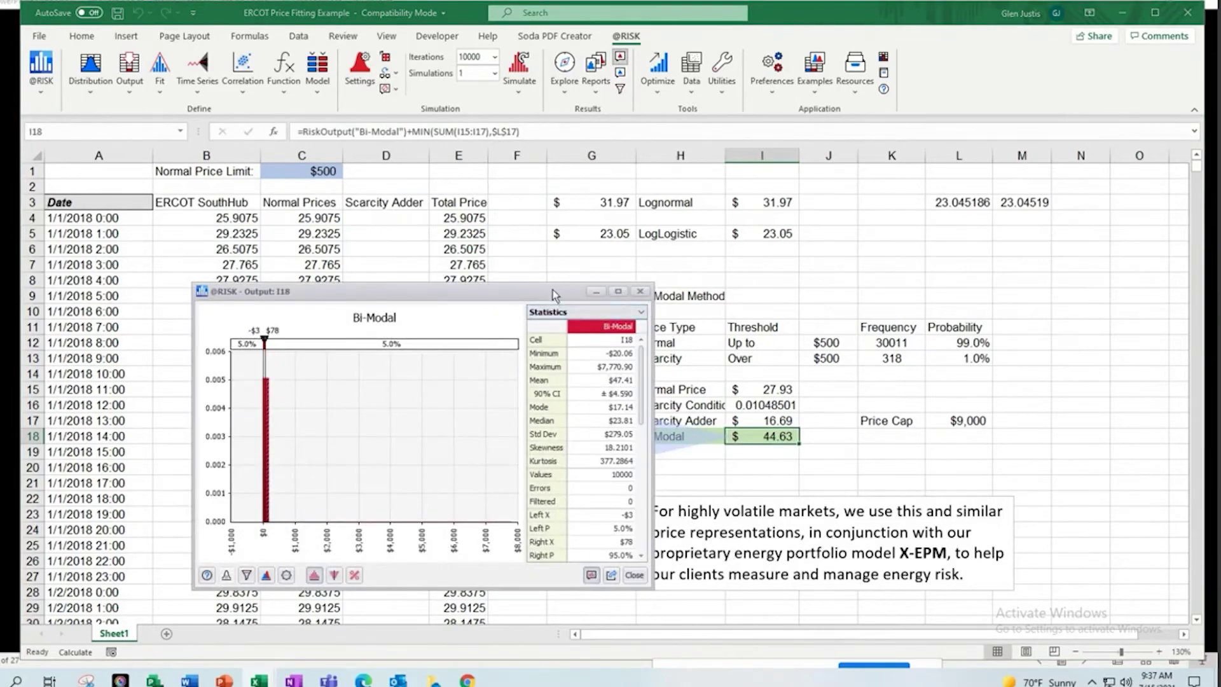
pyautogui.moveTo(552, 289); pyautogui.dragTo(495, 87)
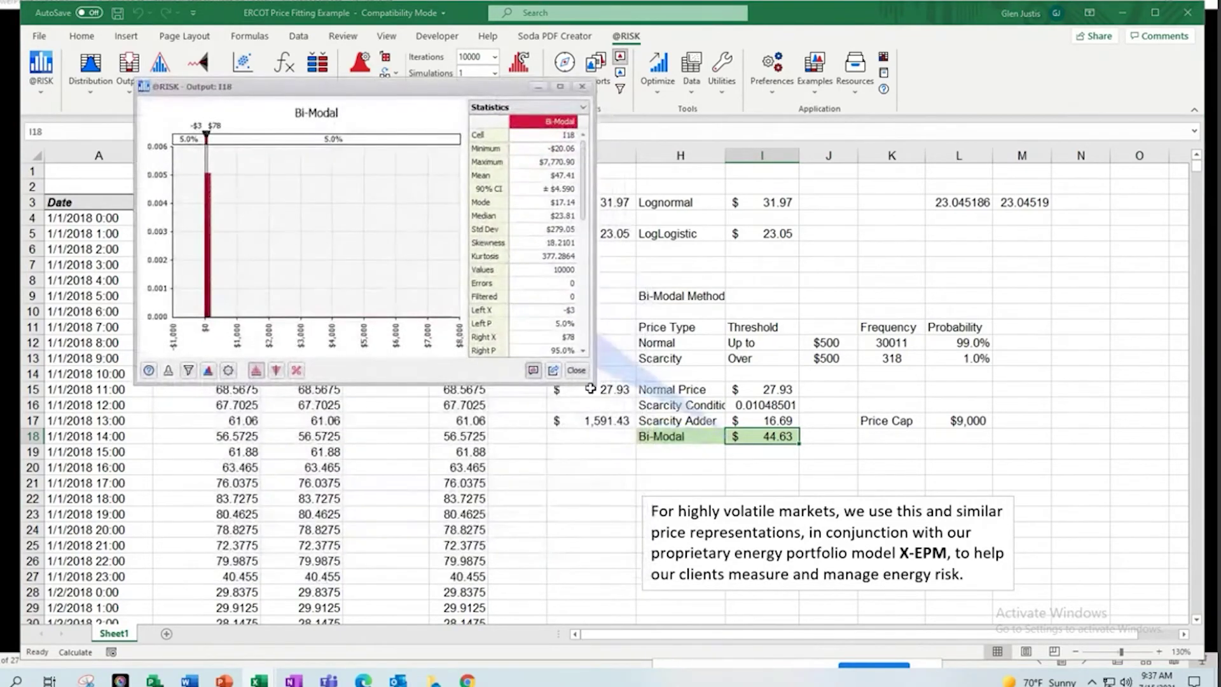
pyautogui.moveTo(590, 388); pyautogui.dragTo(1156, 639)
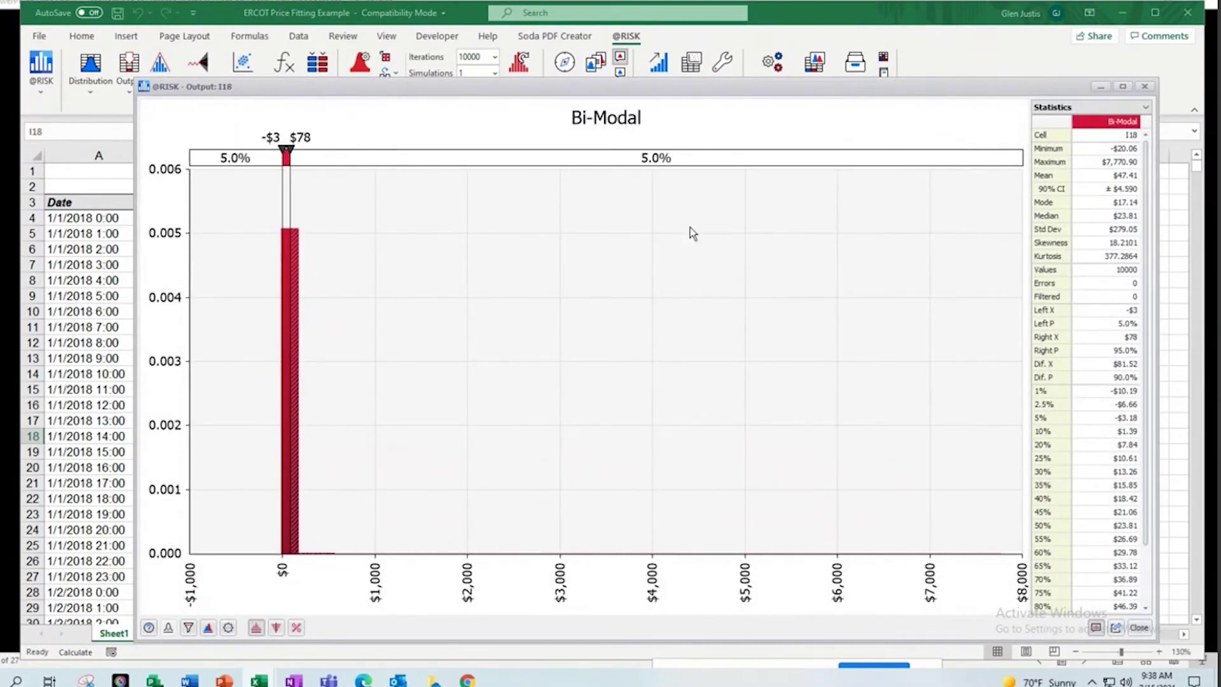
pyautogui.moveTo(731, 95); pyautogui.dragTo(715, 55)
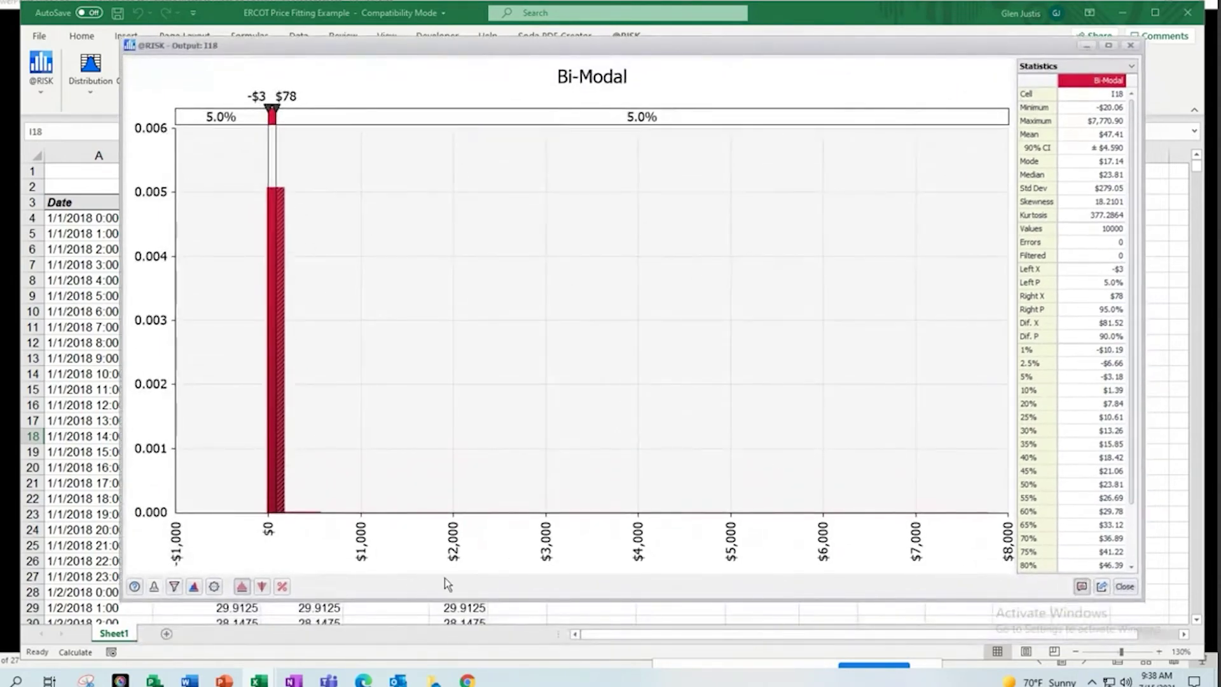
pyautogui.click(174, 589)
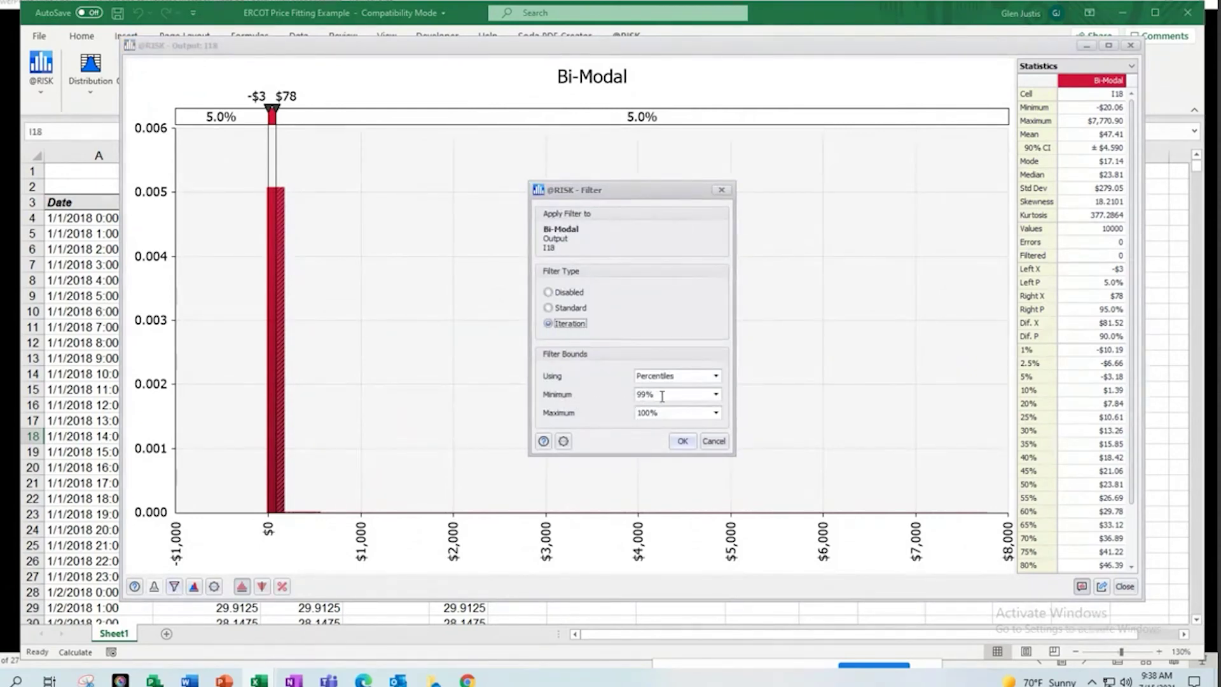
# Filter the Bi-Modal results to iterations in the 99%–100% percentile range
pyautogui.click(664, 396)
pyautogui.click(682, 441)
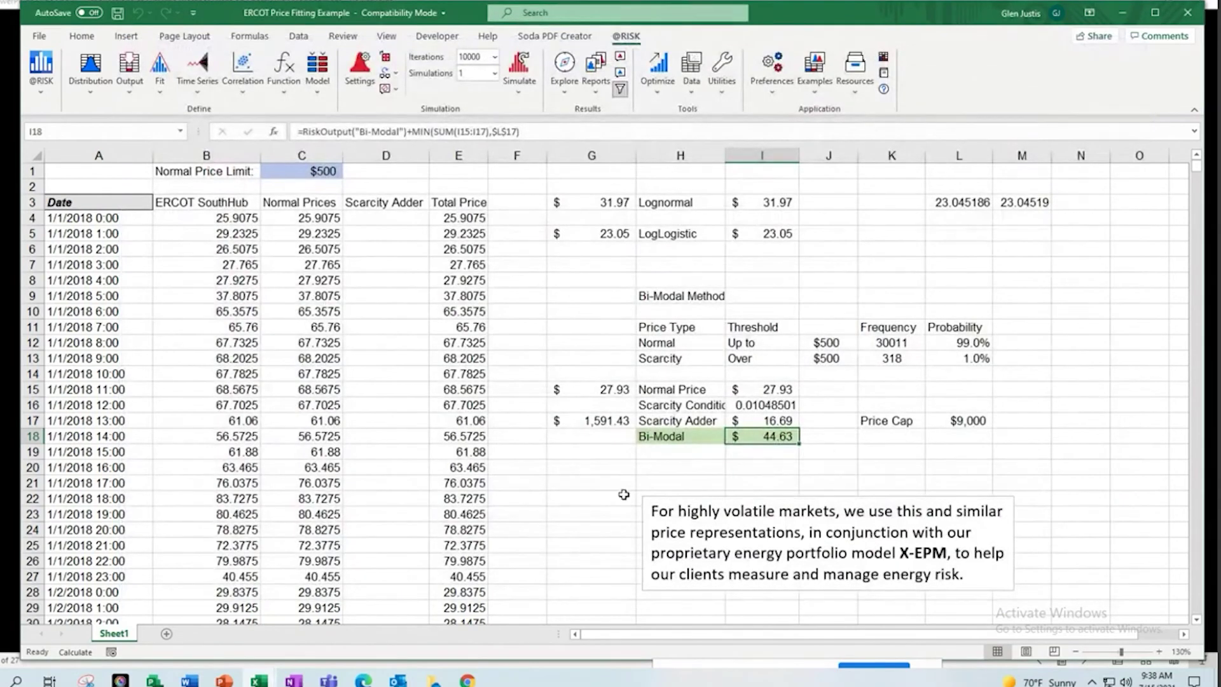
# Return to the PowerPoint slide show and advance to slide 19, 'Why does this matter?'
pyautogui.scroll(-1, 1051, 455)
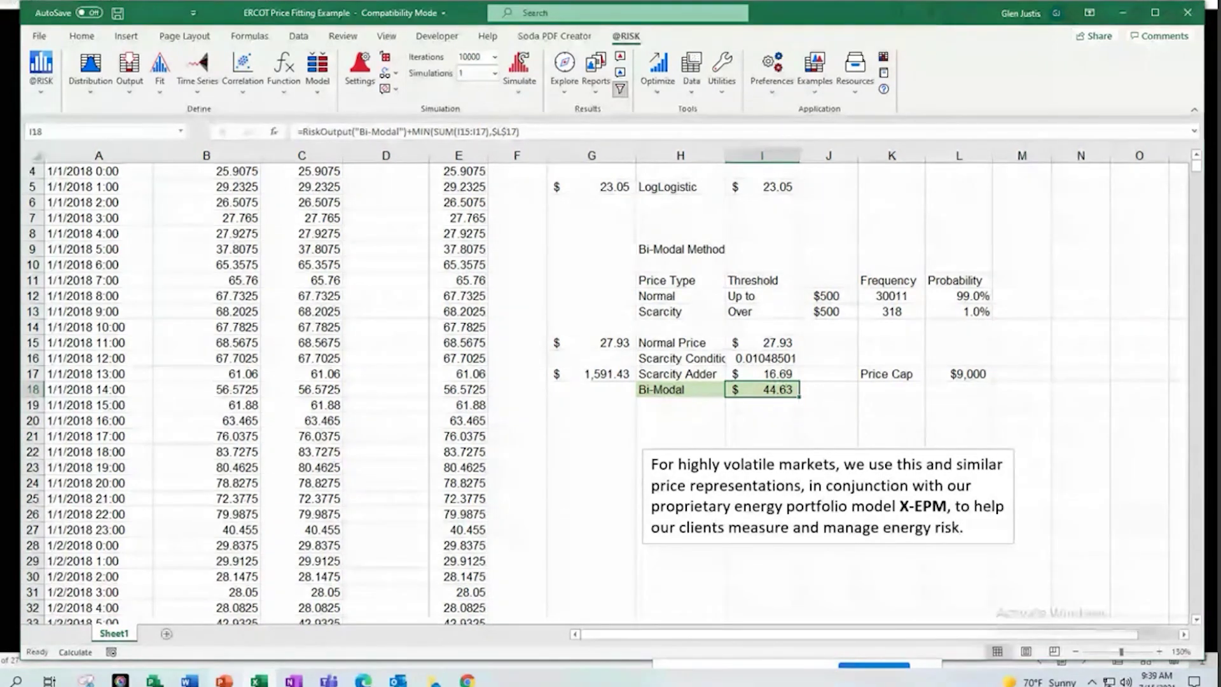
pyautogui.hotkey('alt', 'Tab')
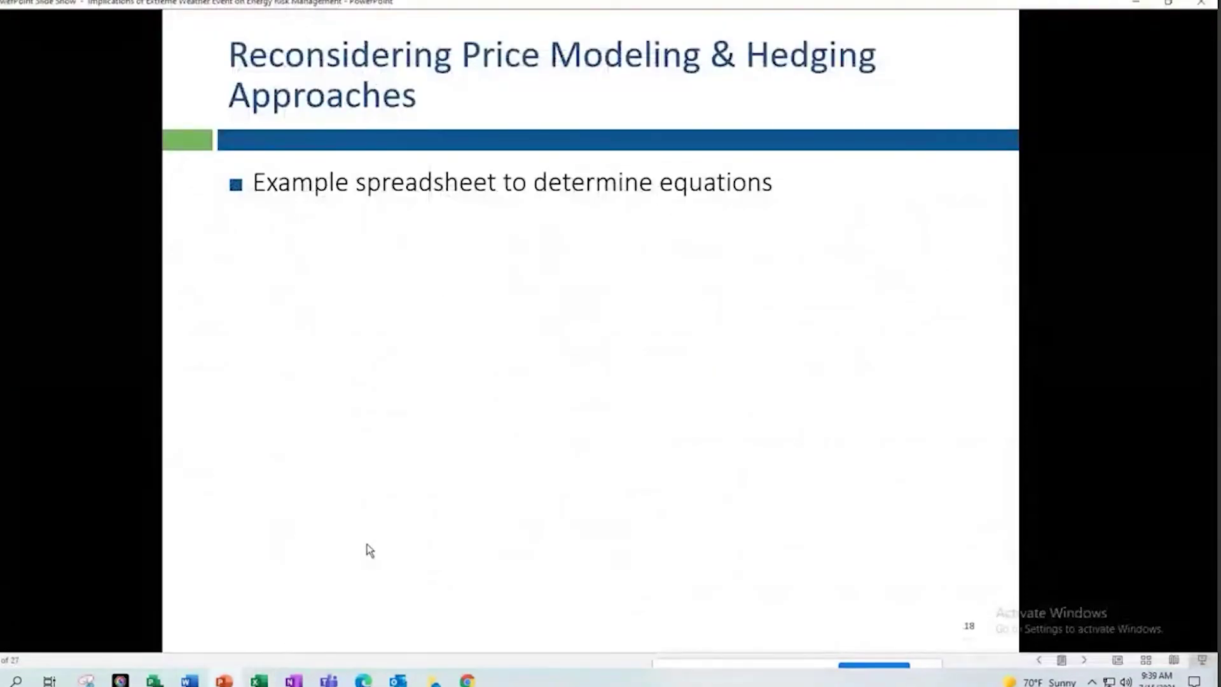
pyautogui.click(369, 550)
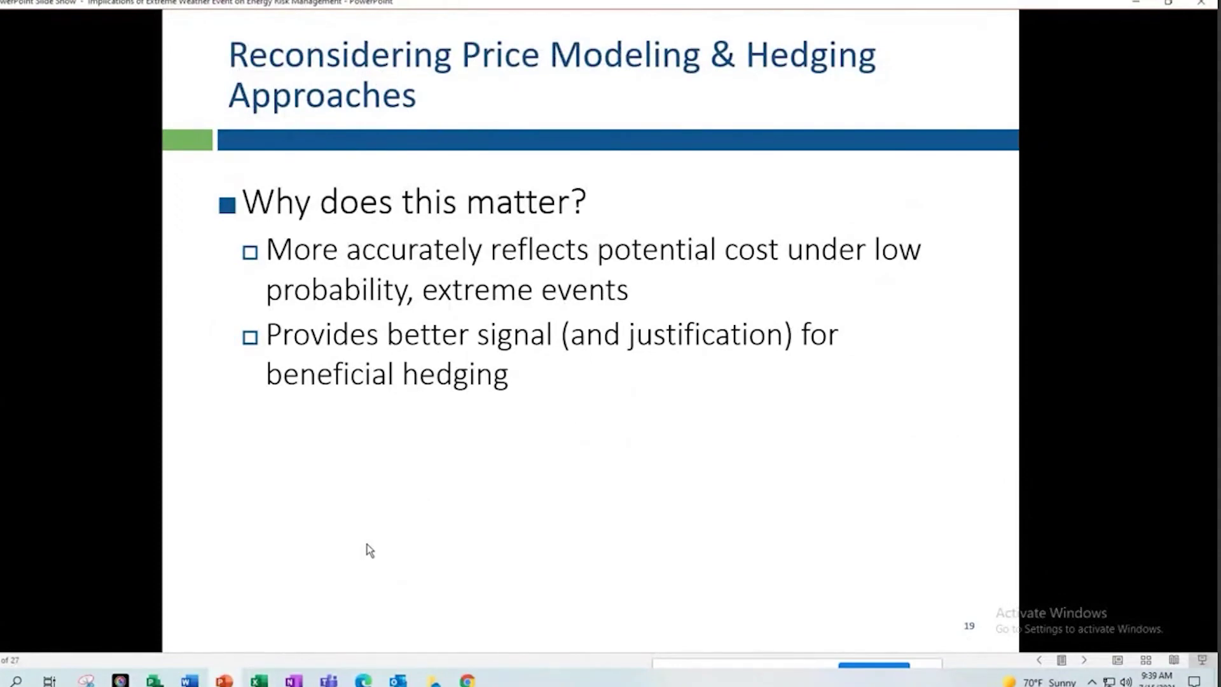